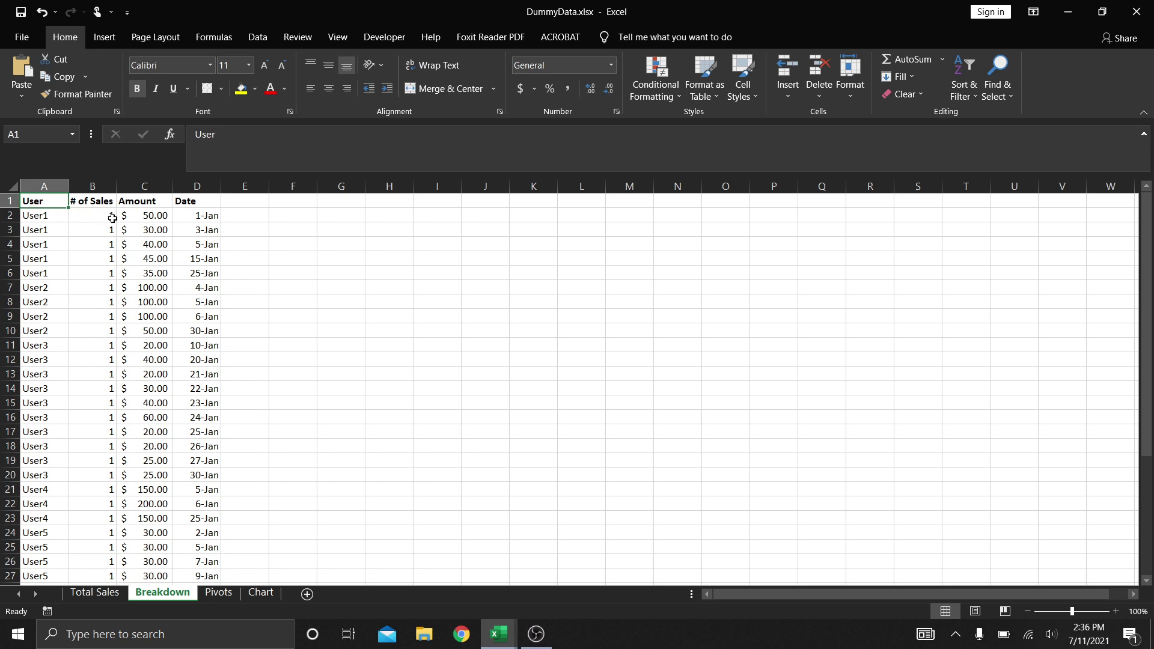
Step: Scroll down the Breakdown sheet to the row 39 Total showing 37 sales and $1,800.00
{"action": "scroll", "coordinate": [159, 326], "scroll_direction": "down", "scroll_amount": 1}
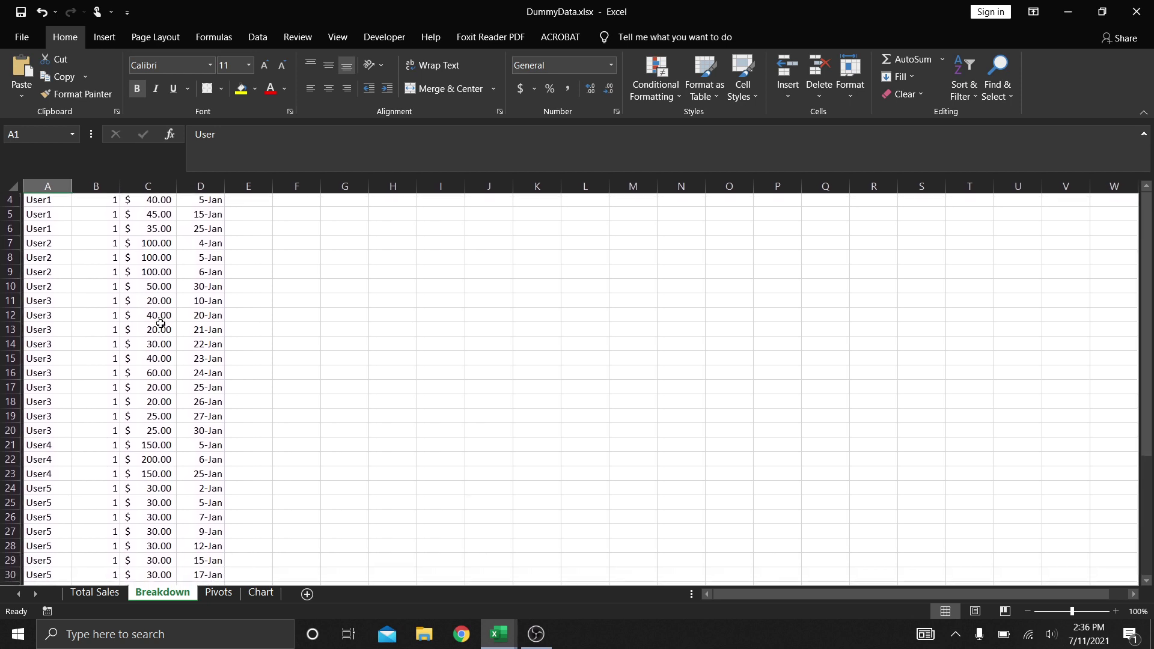
{"action": "scroll", "coordinate": [161, 325], "scroll_direction": "down", "scroll_amount": 1}
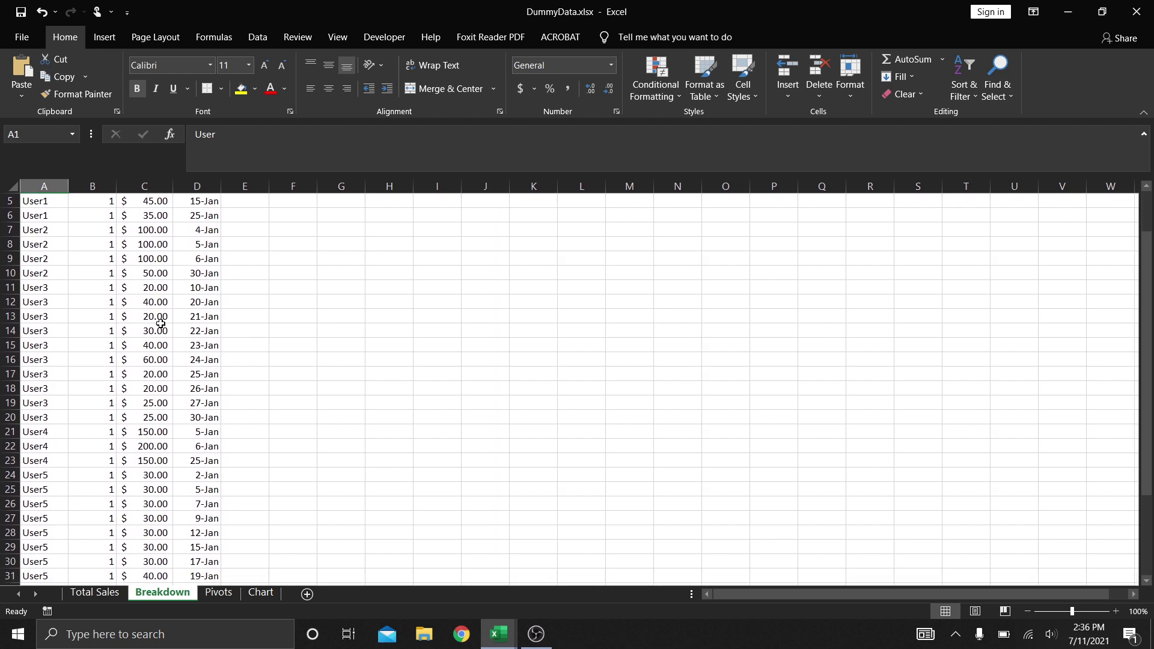
{"action": "scroll", "coordinate": [161, 324], "scroll_direction": "down", "scroll_amount": 1}
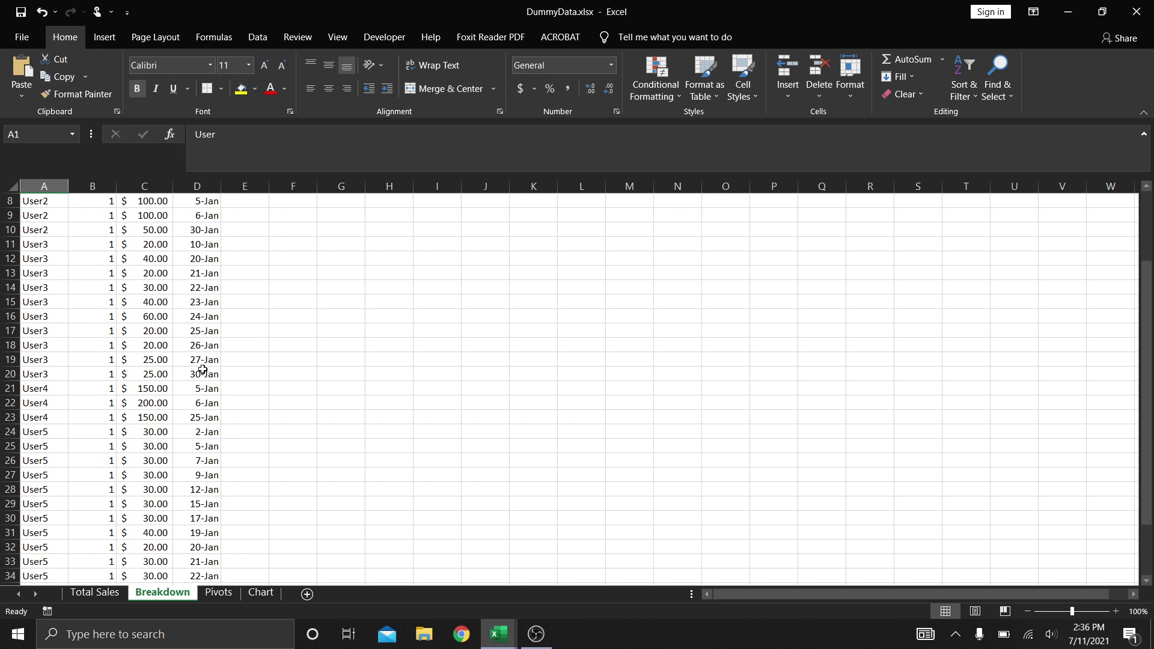
{"action": "scroll", "coordinate": [126, 431], "scroll_direction": "down", "scroll_amount": 3}
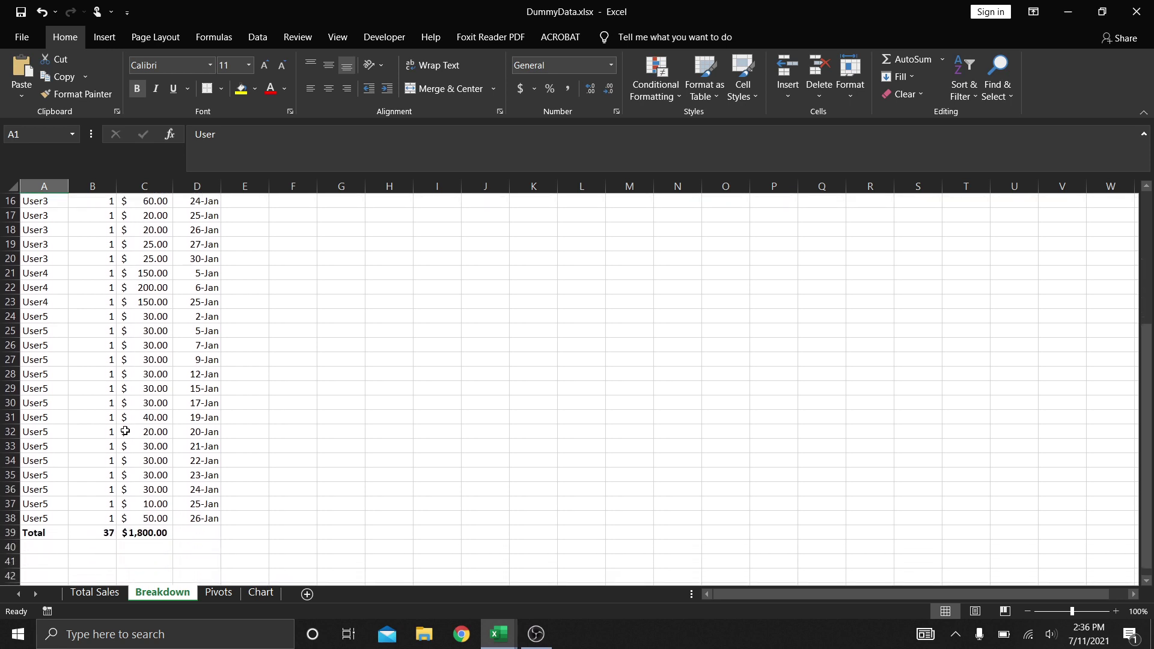
{"action": "scroll", "coordinate": [125, 431], "scroll_direction": "down", "scroll_amount": 1}
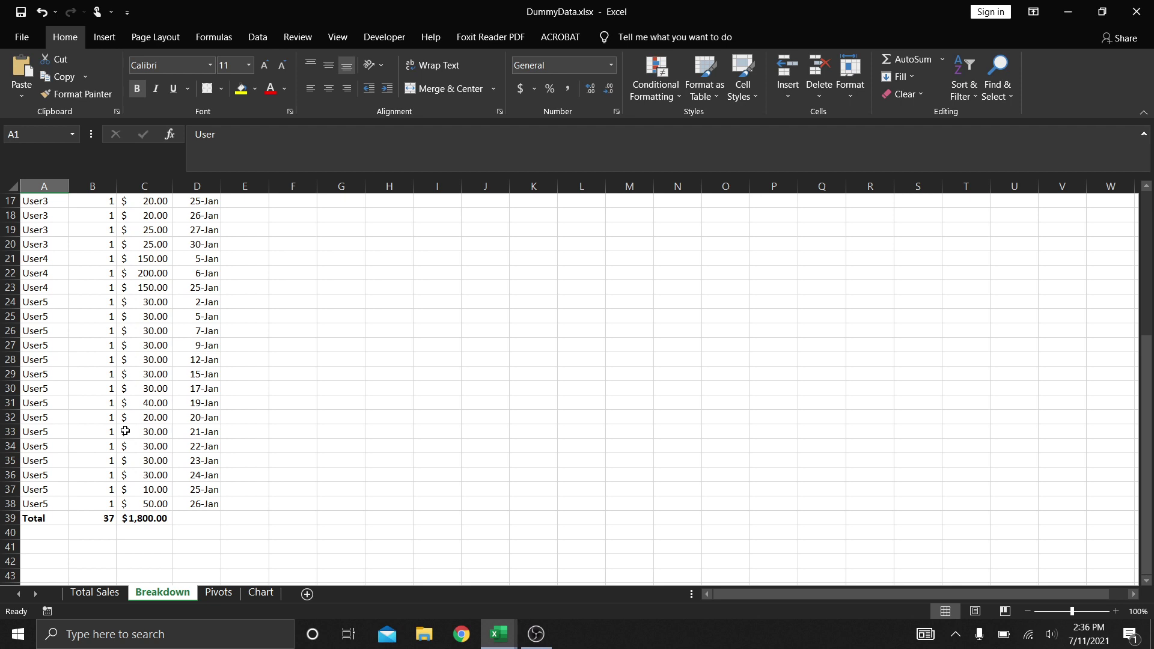
{"action": "left_click", "coordinate": [34, 520]}
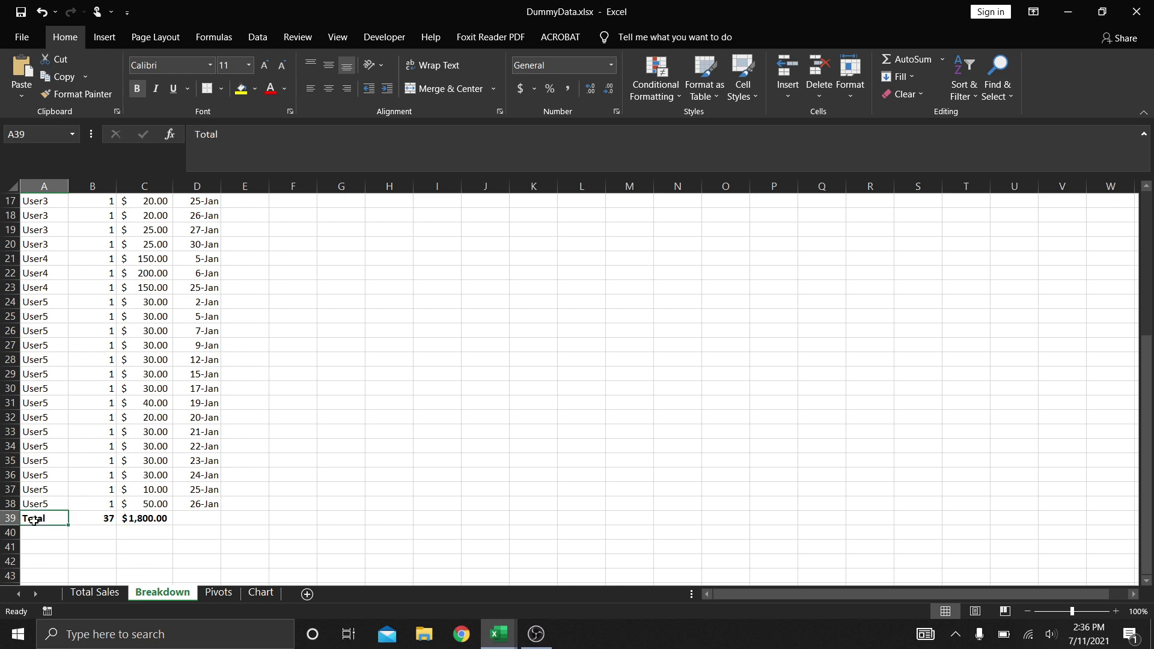
{"action": "key", "text": "Right"}
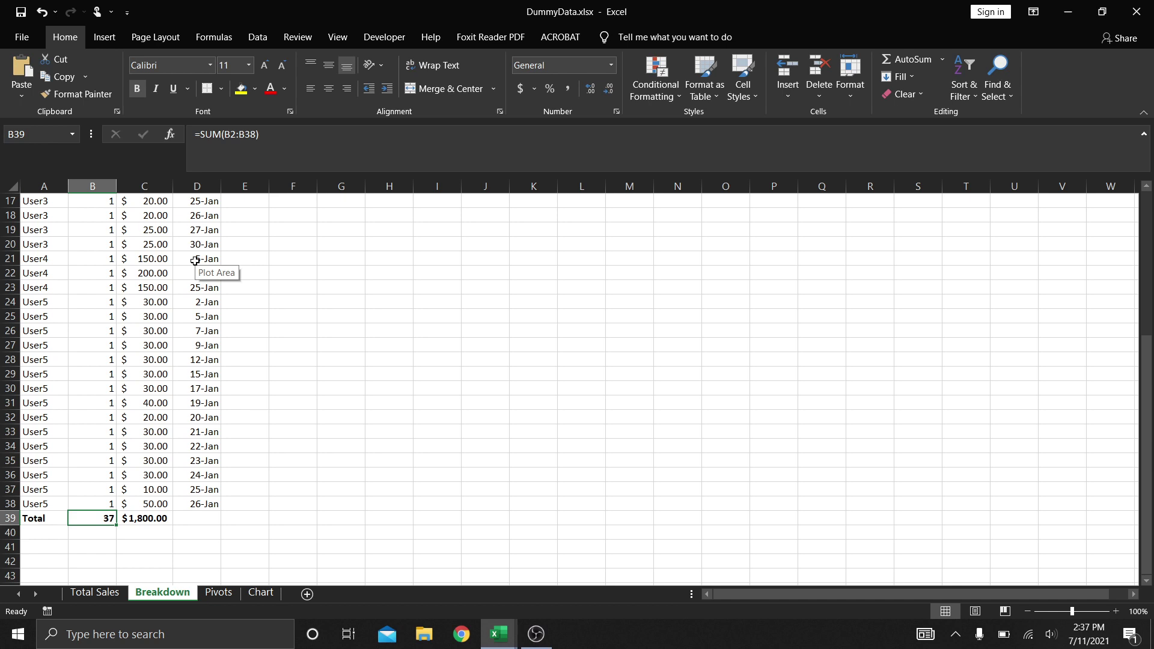
Step: Re-enter the B39 total, trying the PRO and QUO function names before settling on =sum
{"action": "type", "text": "="}
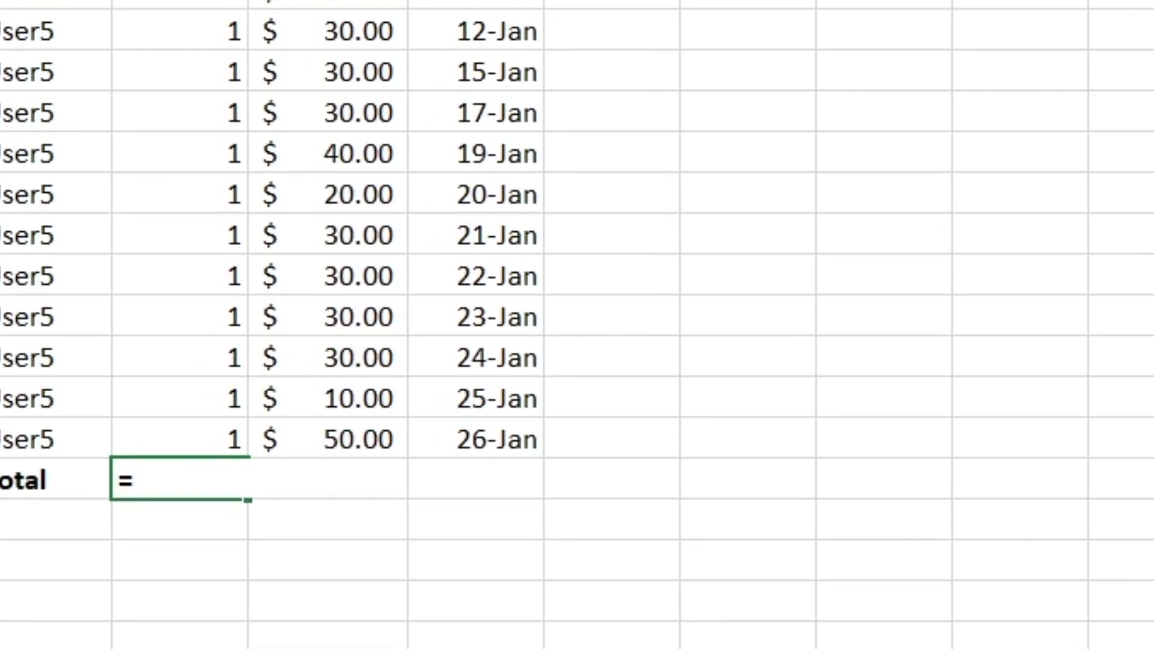
{"action": "type", "text": "s"}
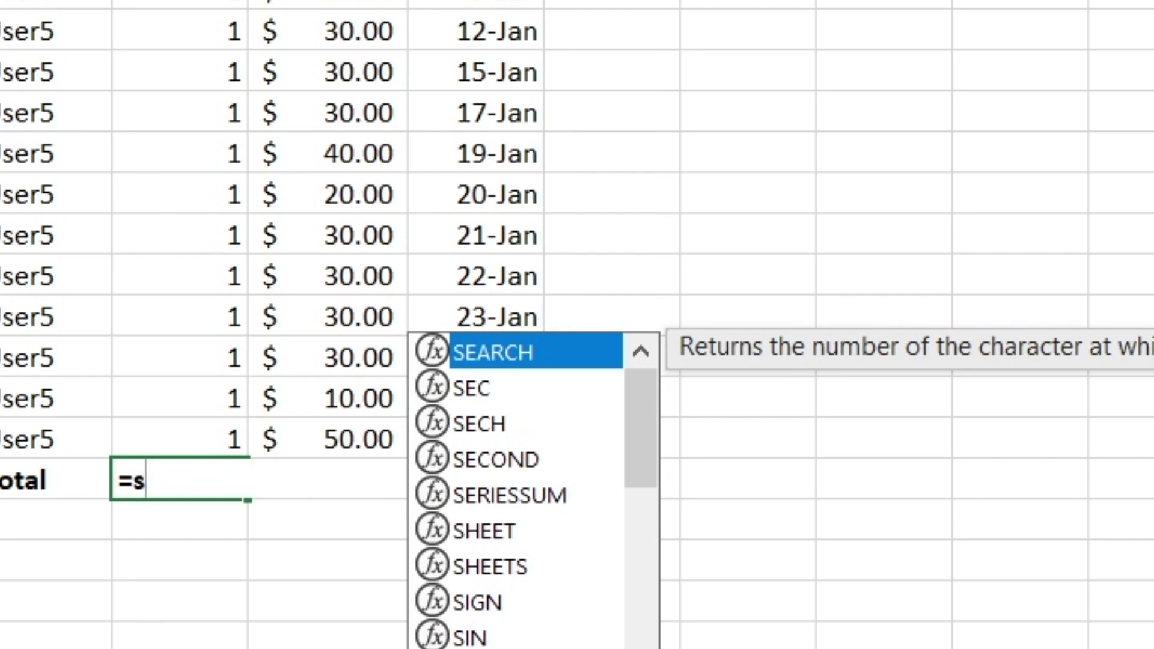
{"action": "type", "text": "um"}
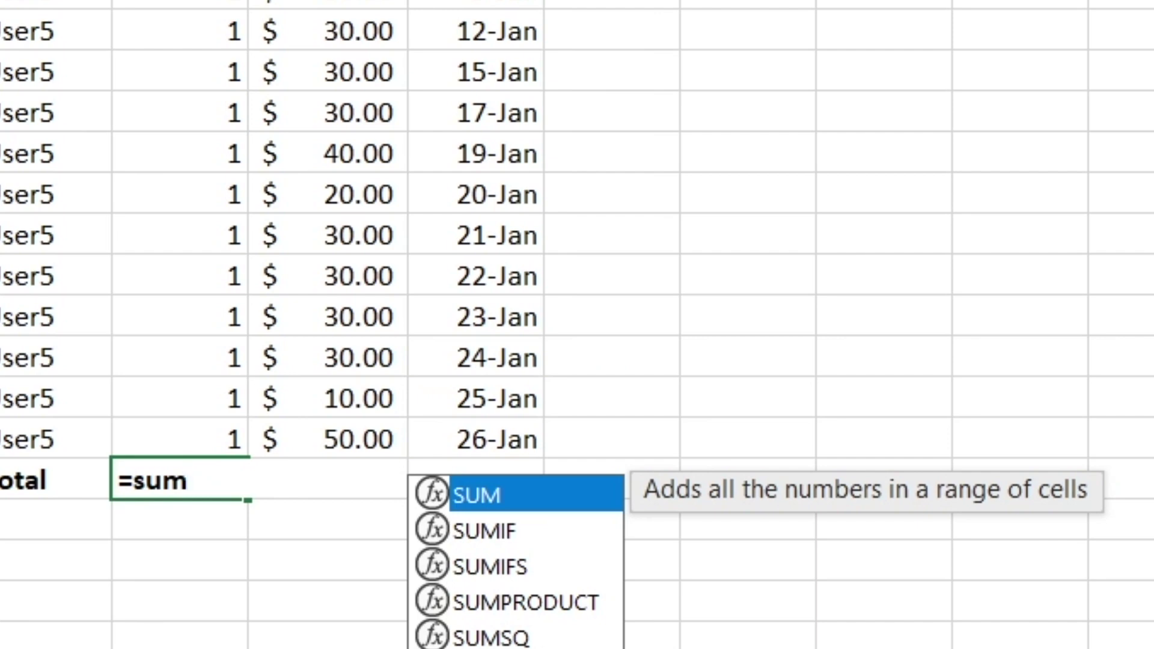
{"action": "key", "text": "BackSpace"}
{"action": "key", "text": "BackSpace"}
{"action": "key", "text": "BackSpace"}
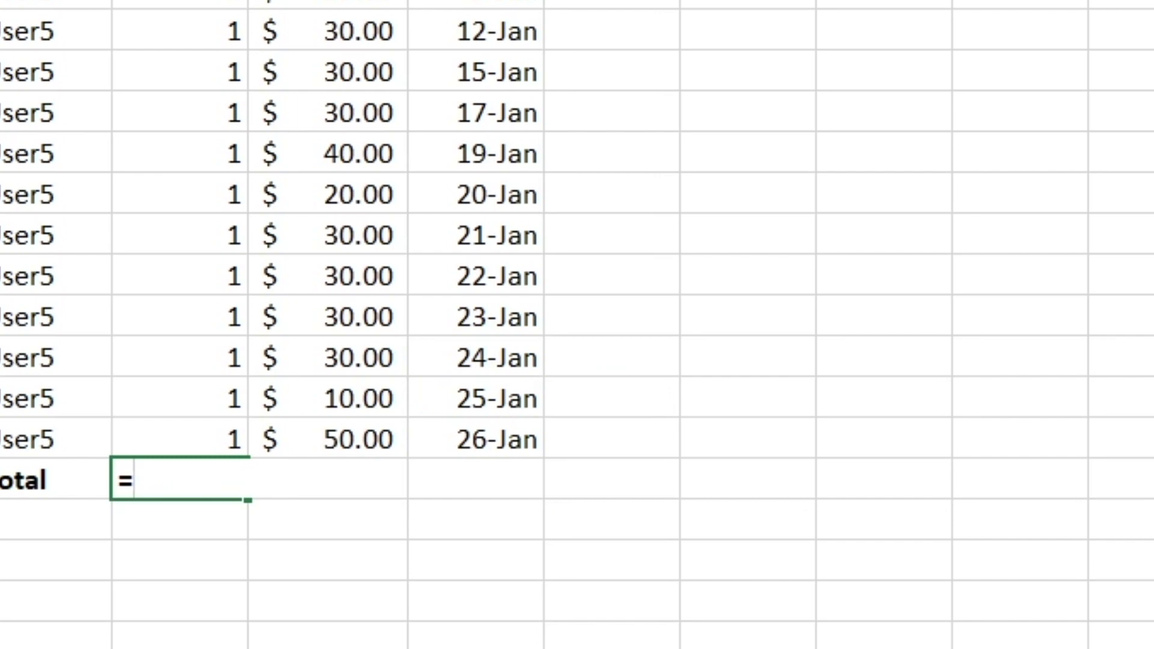
{"action": "type", "text": "pr"}
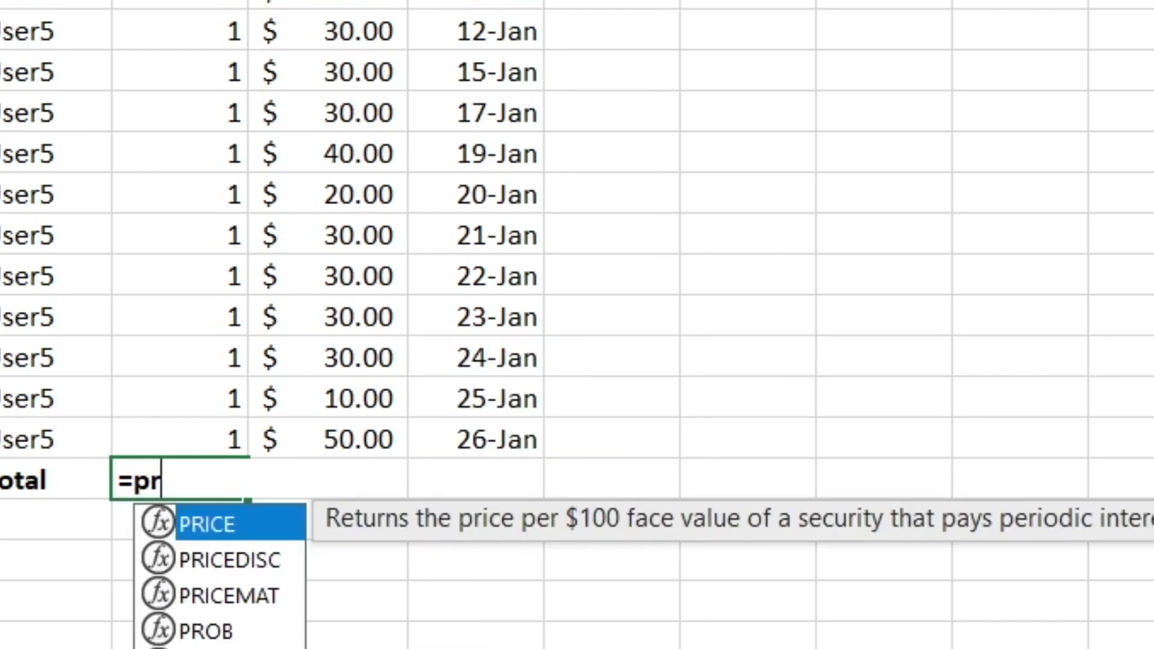
{"action": "type", "text": "o"}
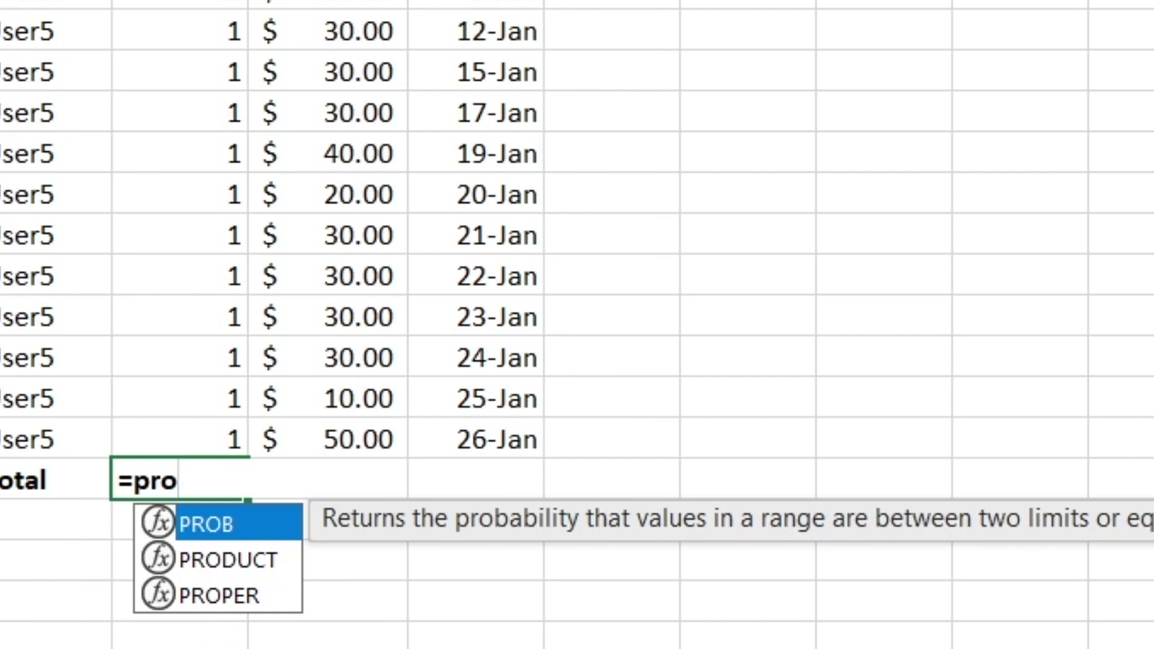
{"action": "key", "text": "BackSpace"}
{"action": "key", "text": "BackSpace"}
{"action": "key", "text": "BackSpace"}
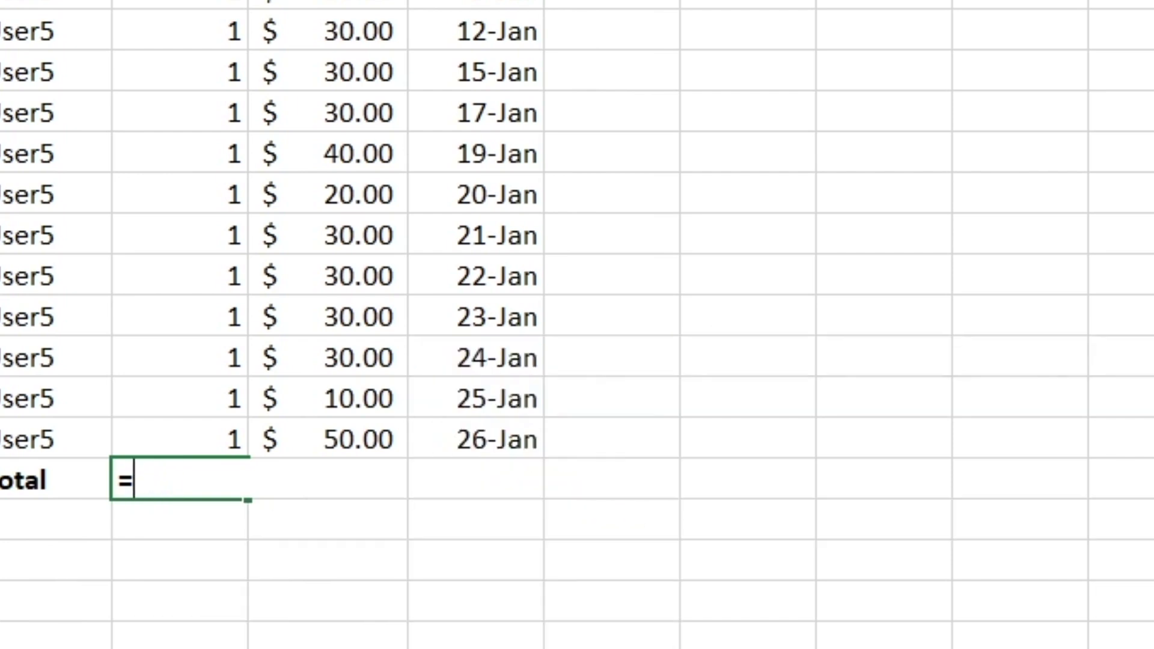
{"action": "type", "text": "quo"}
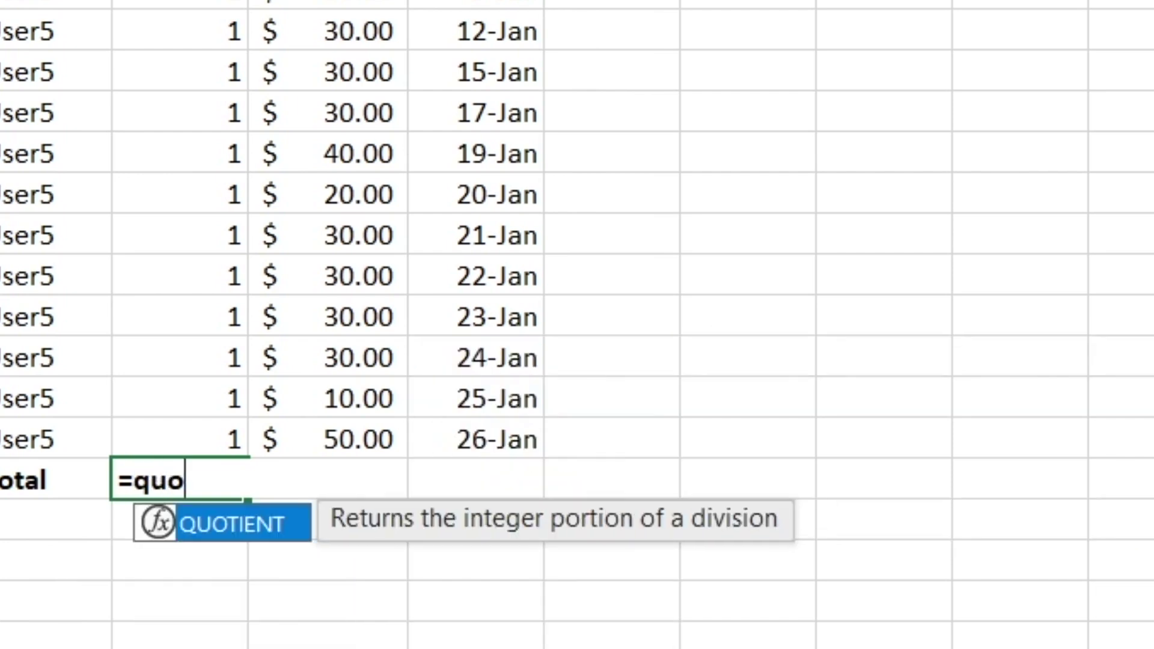
{"action": "key", "text": "BackSpace"}
{"action": "key", "text": "BackSpace"}
{"action": "key", "text": "BackSpace"}
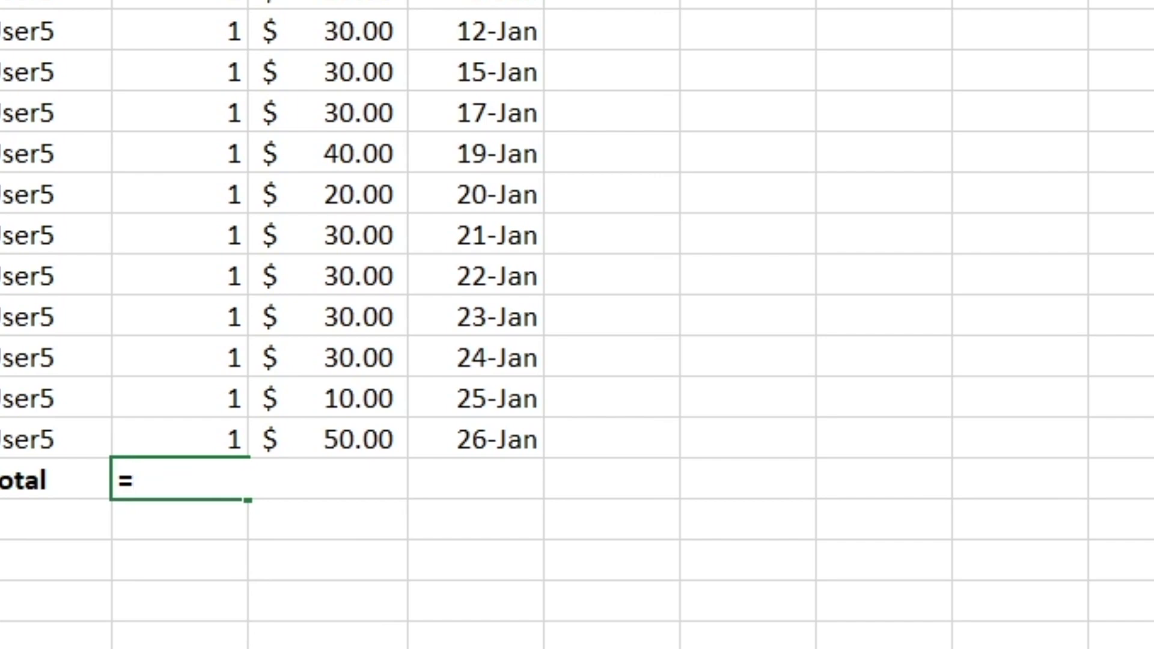
{"action": "type", "text": "sum"}
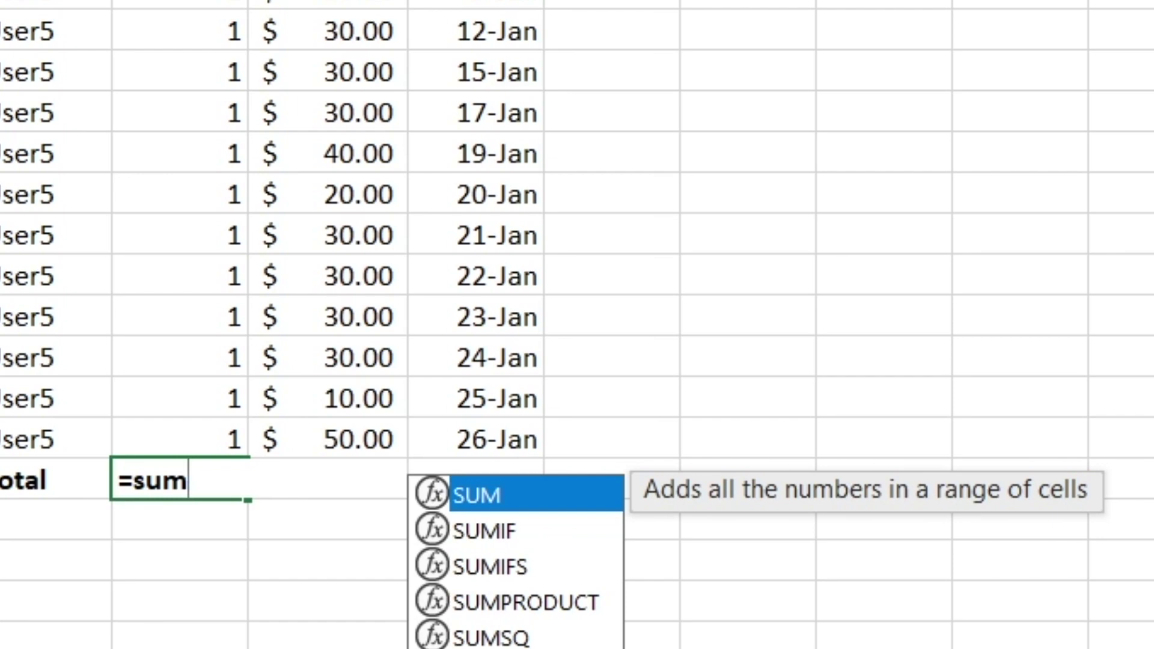
Step: Complete the # of Sales total as SUM over B2:B38, giving 37
{"action": "key", "text": "Tab"}
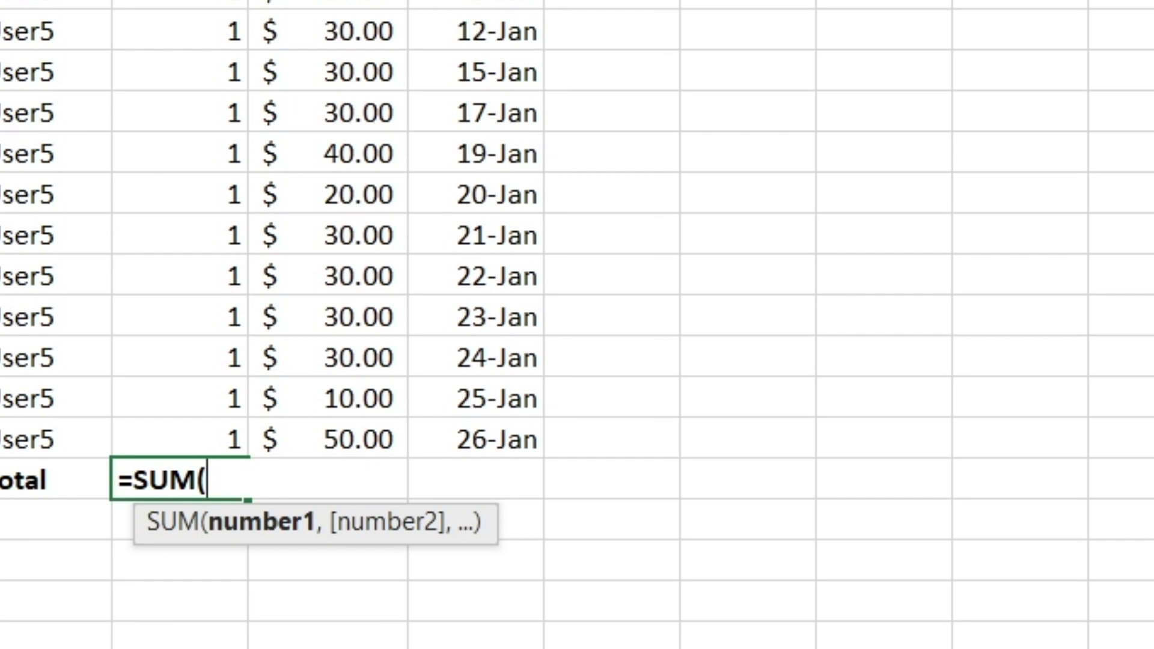
{"action": "left_click", "coordinate": [181, 438]}
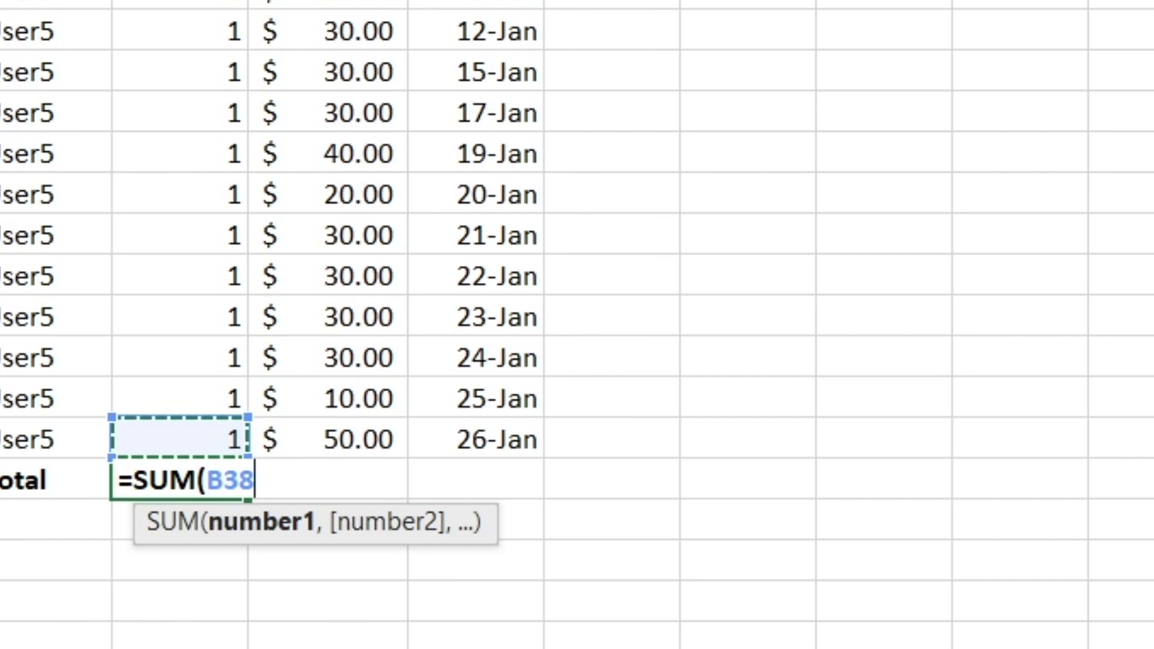
{"action": "left_click_drag", "start_coordinate": [180, 437], "coordinate": [181, 3]}
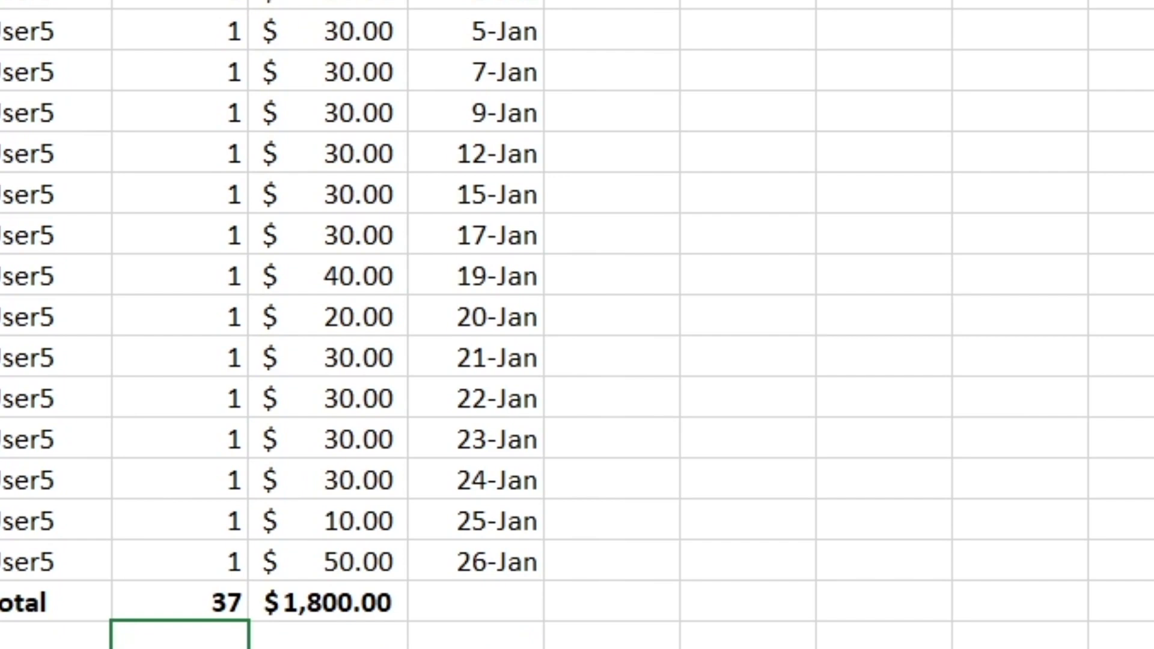
Step: Replace C39 with B39's SUM formula, copied across, in Accounting format showing $1,800.00
{"action": "left_click", "coordinate": [179, 602]}
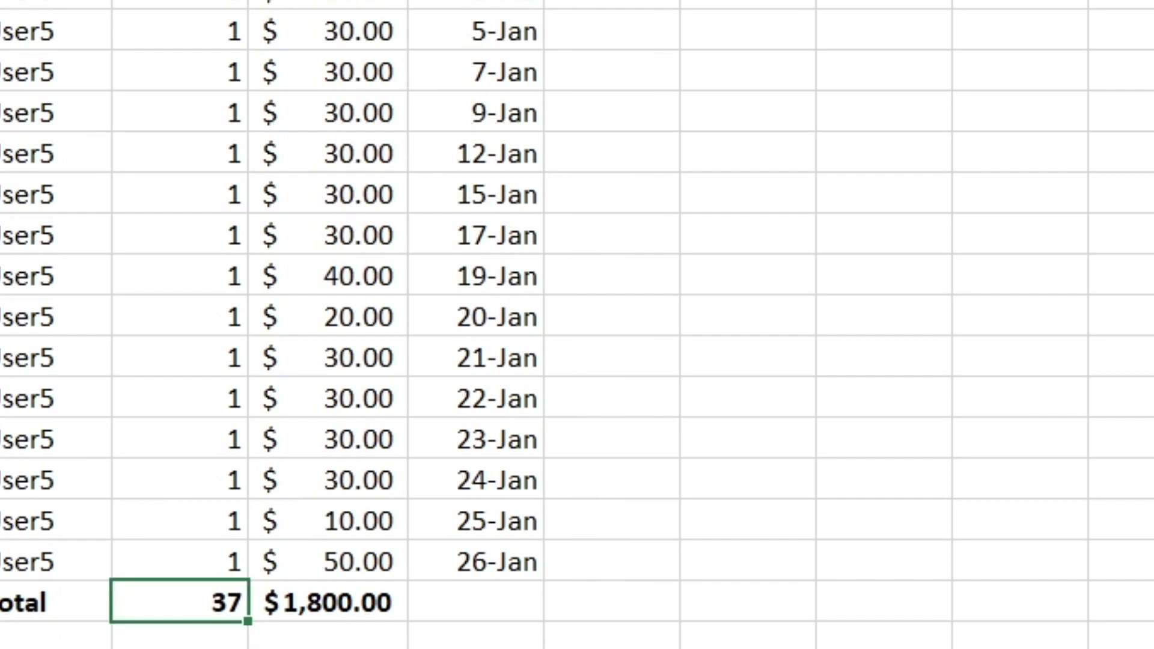
{"action": "left_click", "coordinate": [327, 601]}
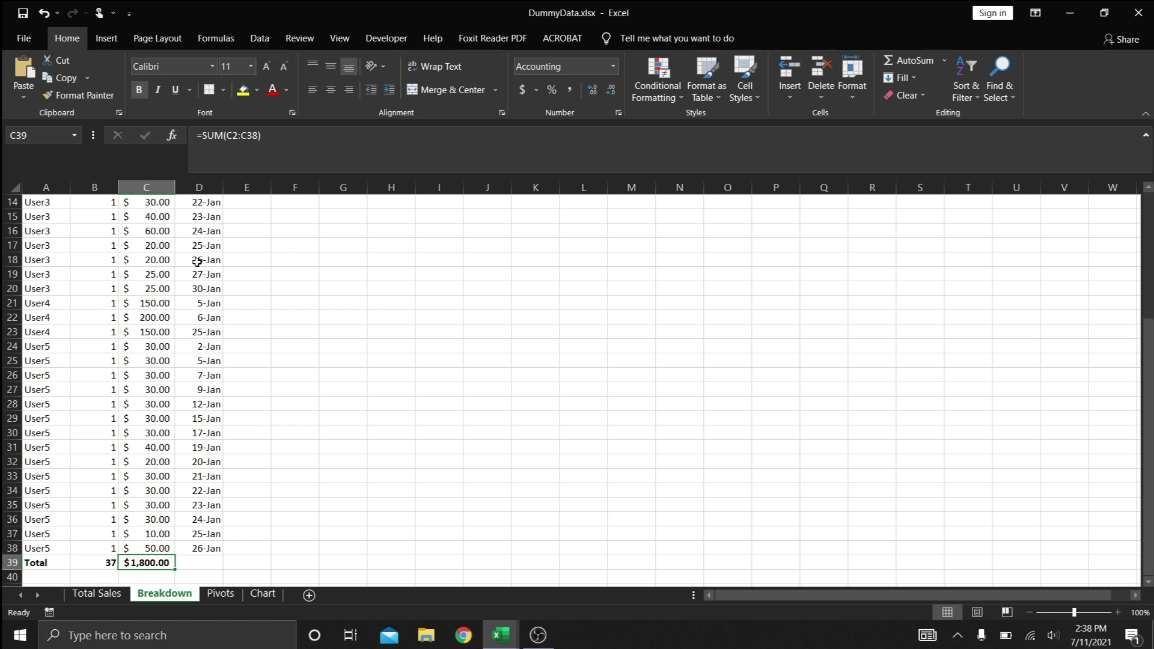
{"action": "key", "text": "Delete"}
{"action": "key", "text": "Left"}
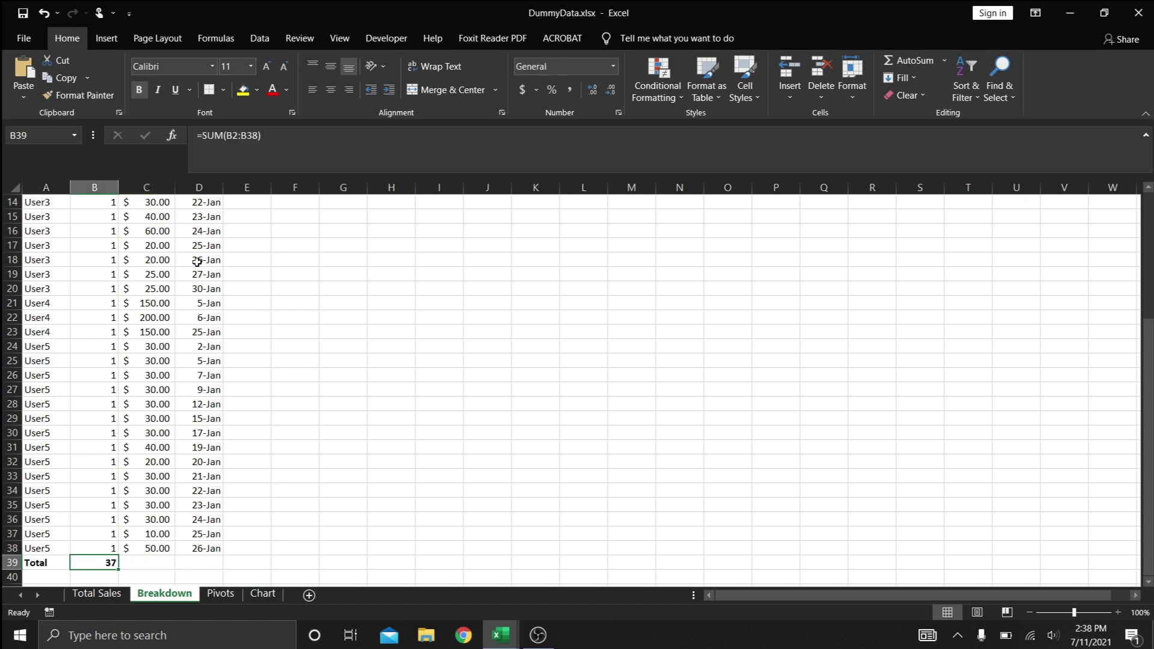
{"action": "key", "text": "ctrl+c"}
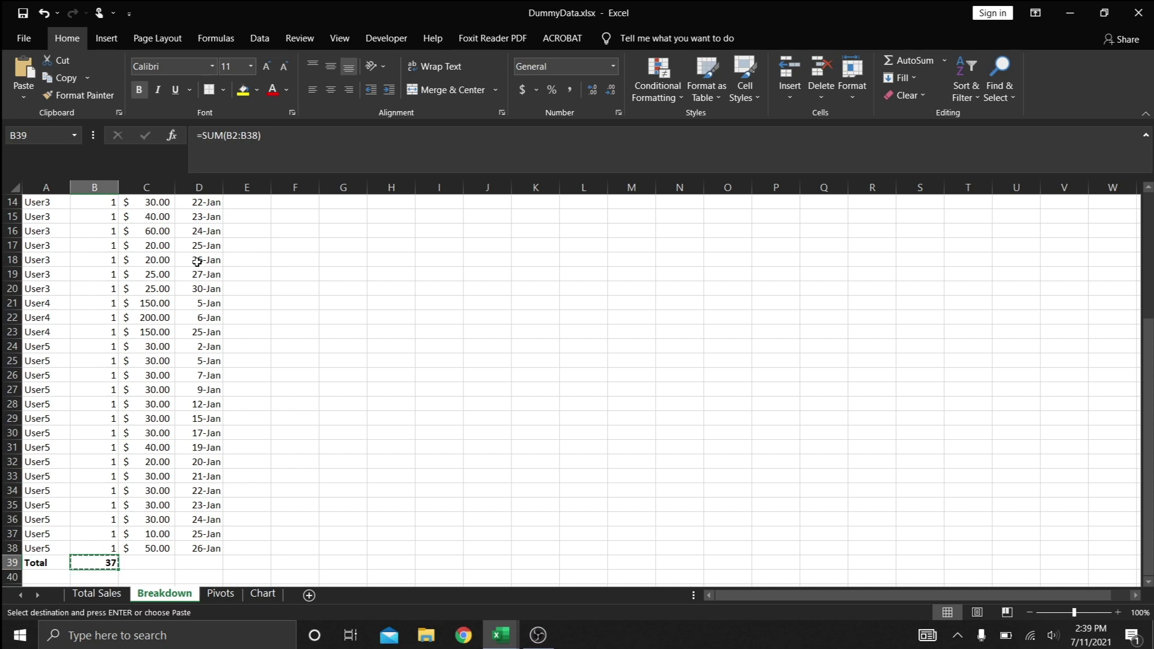
{"action": "key", "text": "Right"}
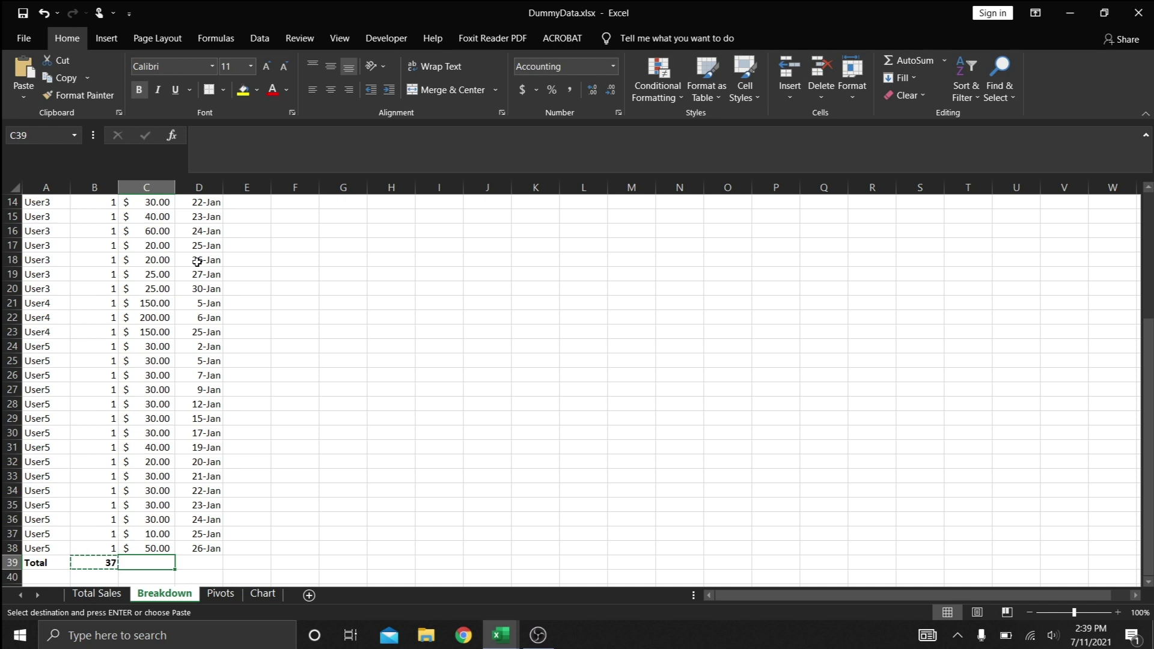
{"action": "key", "text": "ctrl+v"}
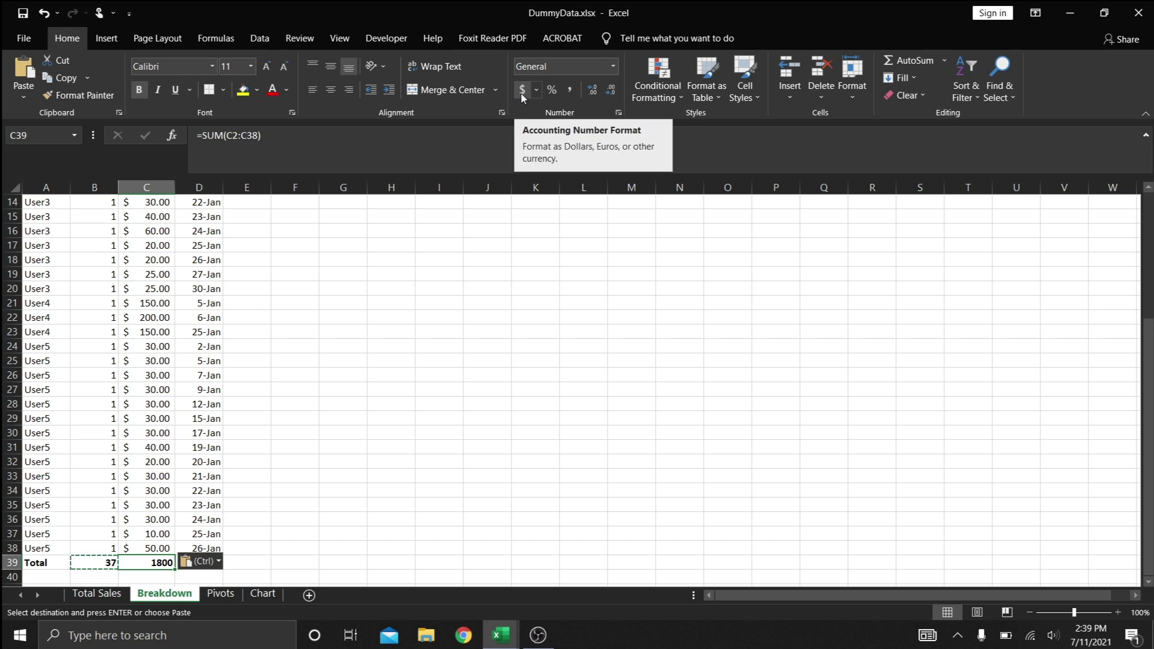
{"action": "left_click", "coordinate": [523, 91]}
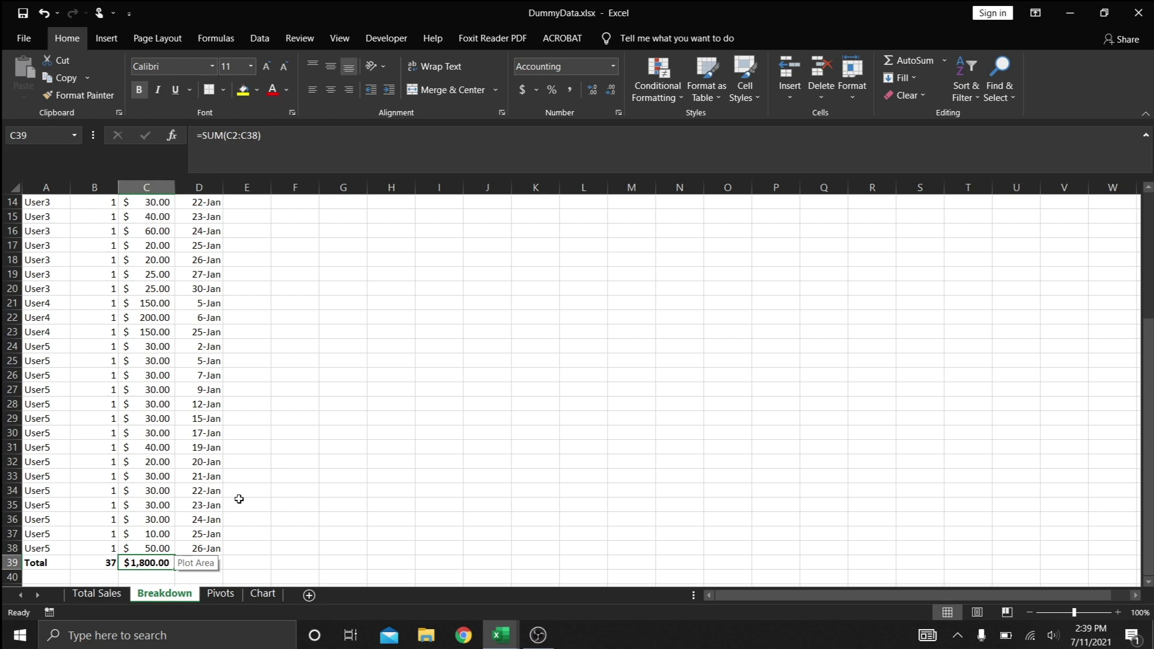
{"action": "left_click", "coordinate": [98, 594]}
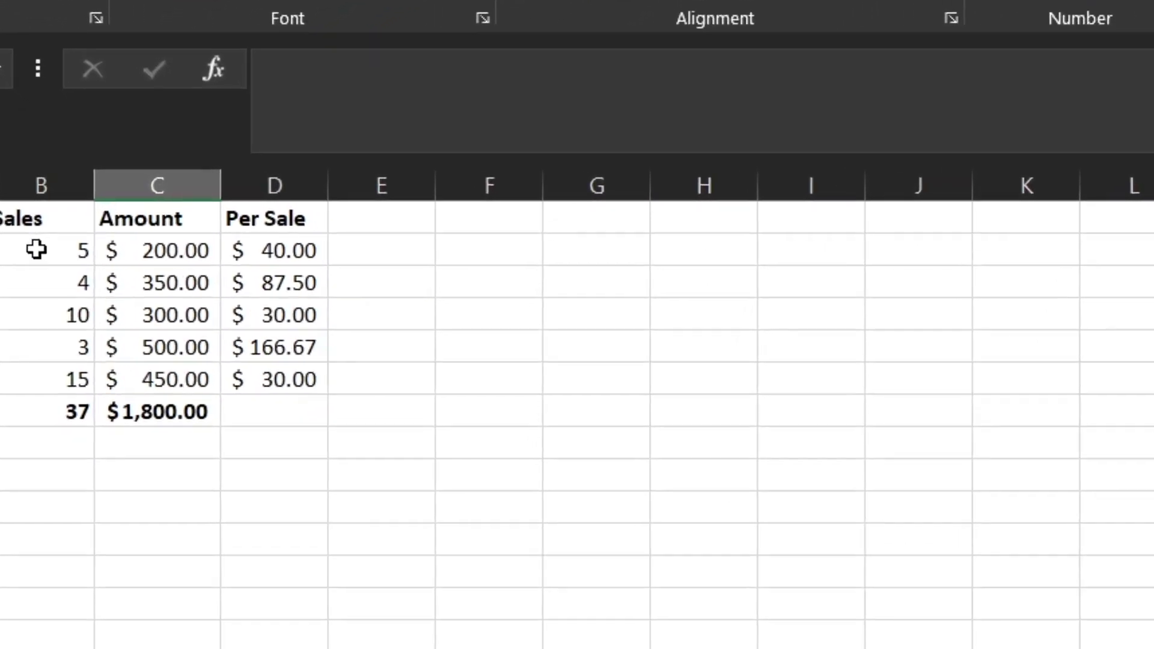
{"action": "left_click", "coordinate": [90, 217]}
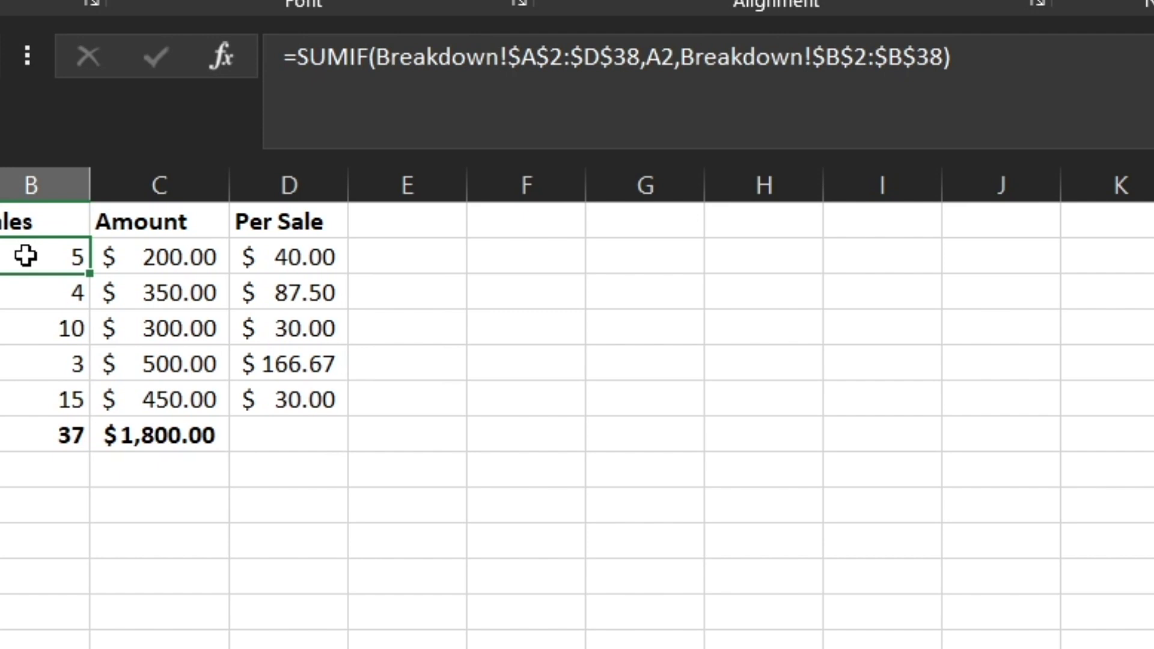
{"action": "key", "text": "Down"}
{"action": "key", "text": "Down"}
{"action": "key", "text": "Down"}
{"action": "key", "text": "Down"}
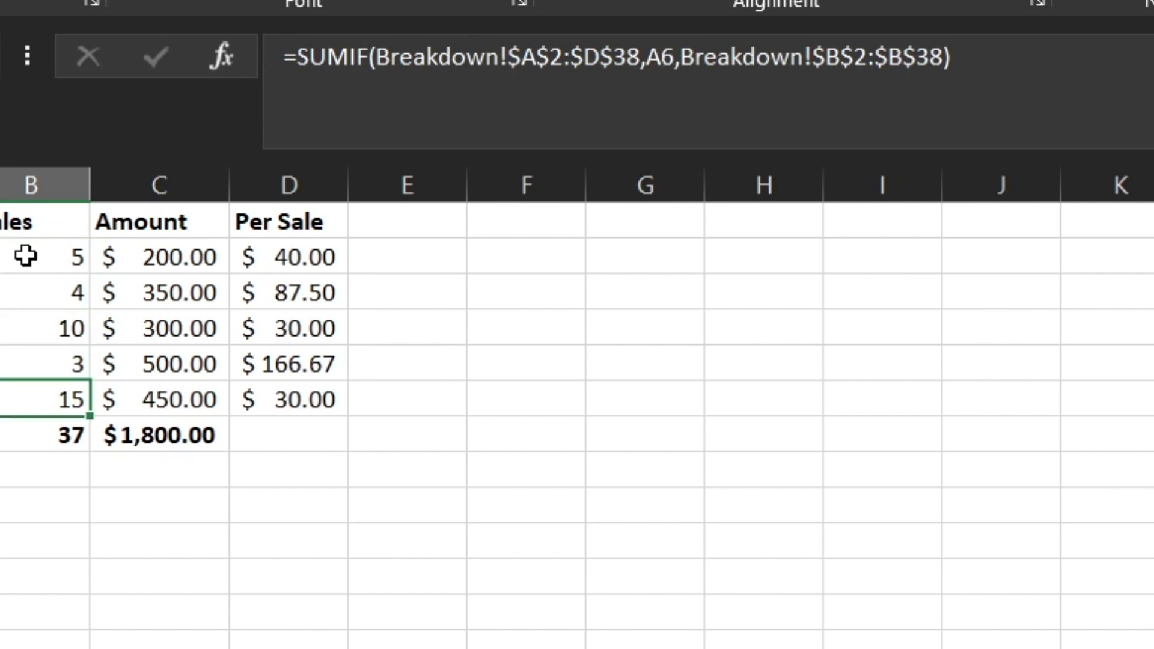
{"action": "key", "text": "Down"}
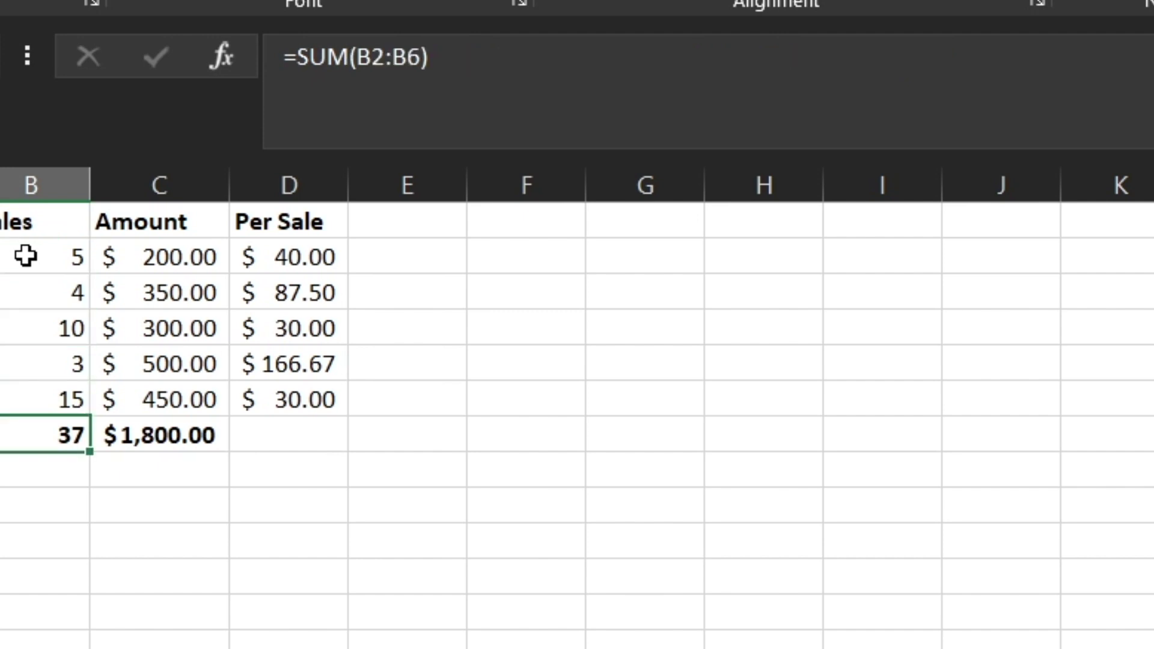
{"action": "key", "text": "Right"}
{"action": "key", "text": "Up"}
{"action": "key", "text": "Up"}
{"action": "key", "text": "Up"}
{"action": "key", "text": "Up"}
{"action": "key", "text": "Up"}
{"action": "key", "text": "Up"}
{"action": "key", "text": "Down"}
{"action": "key", "text": "Down"}
{"action": "key", "text": "Down"}
{"action": "key", "text": "Down"}
{"action": "key", "text": "Down"}
{"action": "key", "text": "Down"}
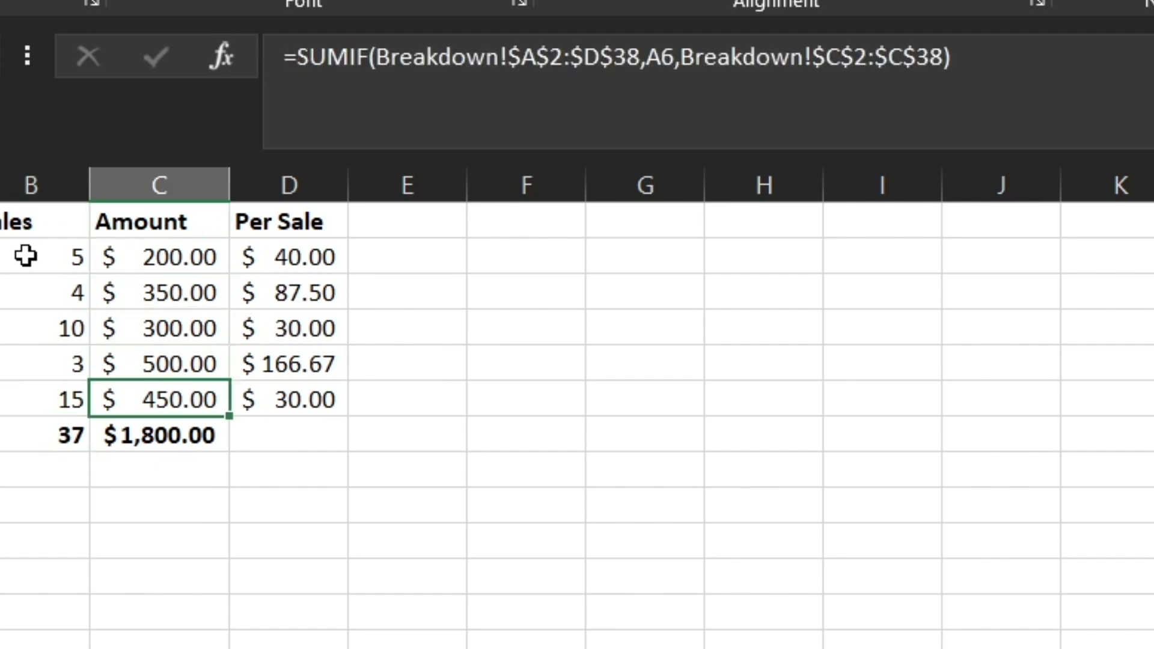
{"action": "key", "text": "Right"}
{"action": "key", "text": "Up"}
{"action": "key", "text": "Up"}
{"action": "key", "text": "Up"}
{"action": "key", "text": "Up"}
{"action": "key", "text": "Up"}
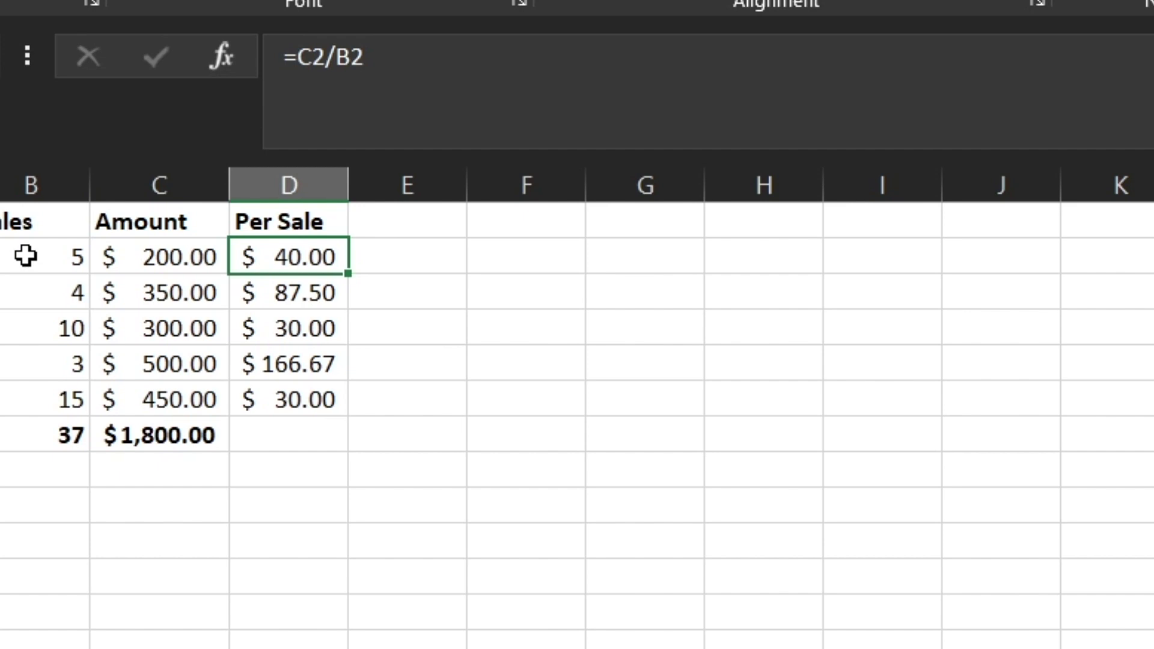
Step: Go back to User1's Sales SUMIF formula in B2
{"action": "key", "text": "Left"}
{"action": "key", "text": "Left"}
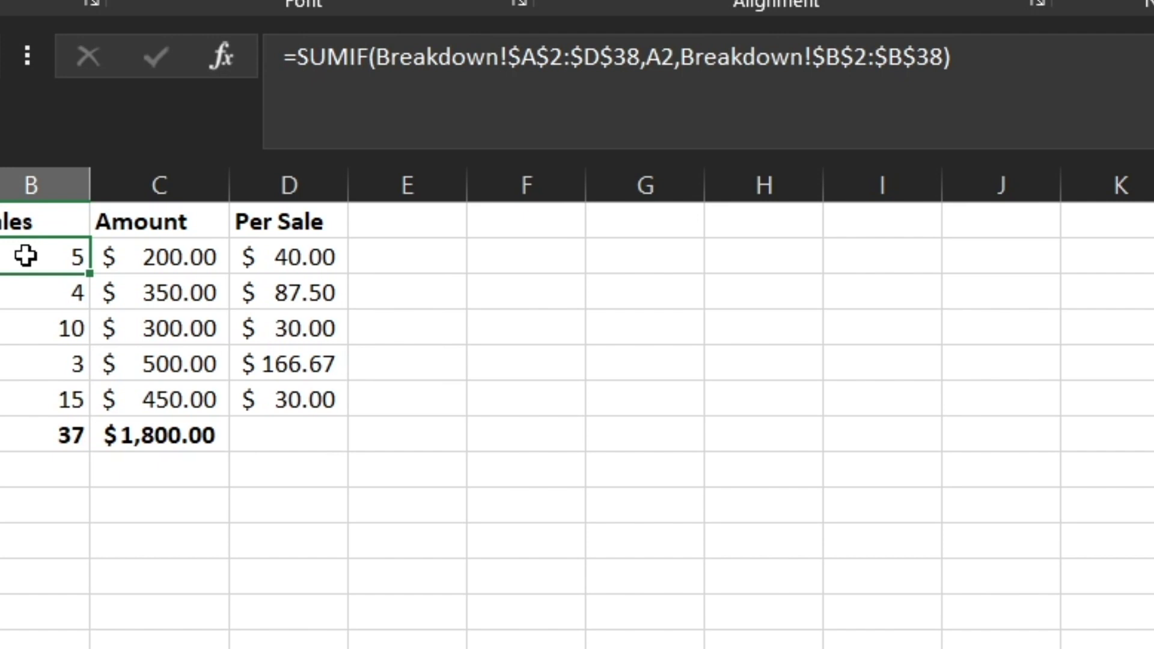
Step: Highlight the SUMIF arguments: range Breakdown!$A$2:$D$38, criteria A2, sum range Breakdown!$B$2:$B$38
{"action": "left_click", "coordinate": [376, 49]}
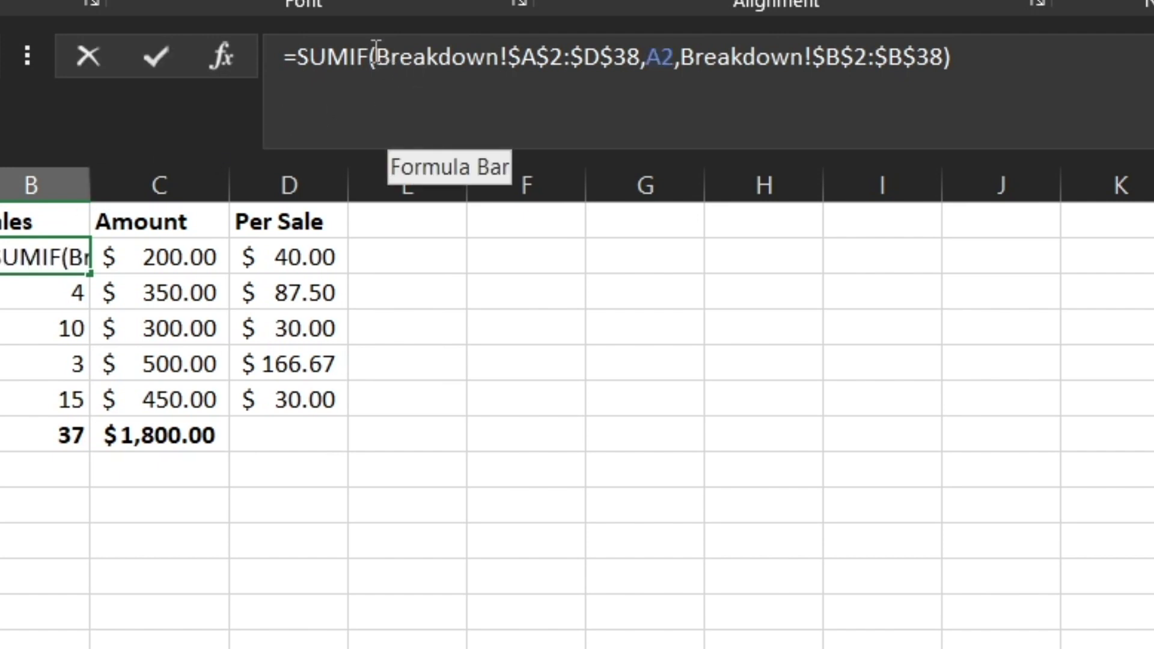
{"action": "left_click_drag", "start_coordinate": [375, 48], "coordinate": [428, 48]}
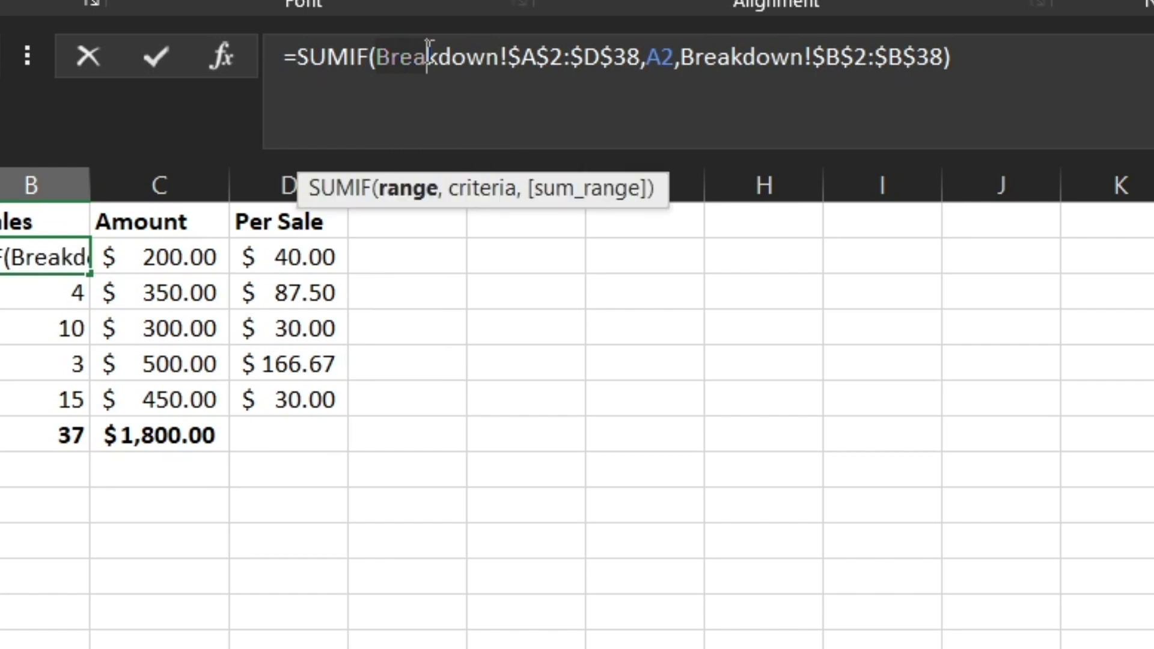
{"action": "left_click", "coordinate": [375, 58]}
{"action": "left_click_drag", "start_coordinate": [375, 58], "coordinate": [511, 66]}
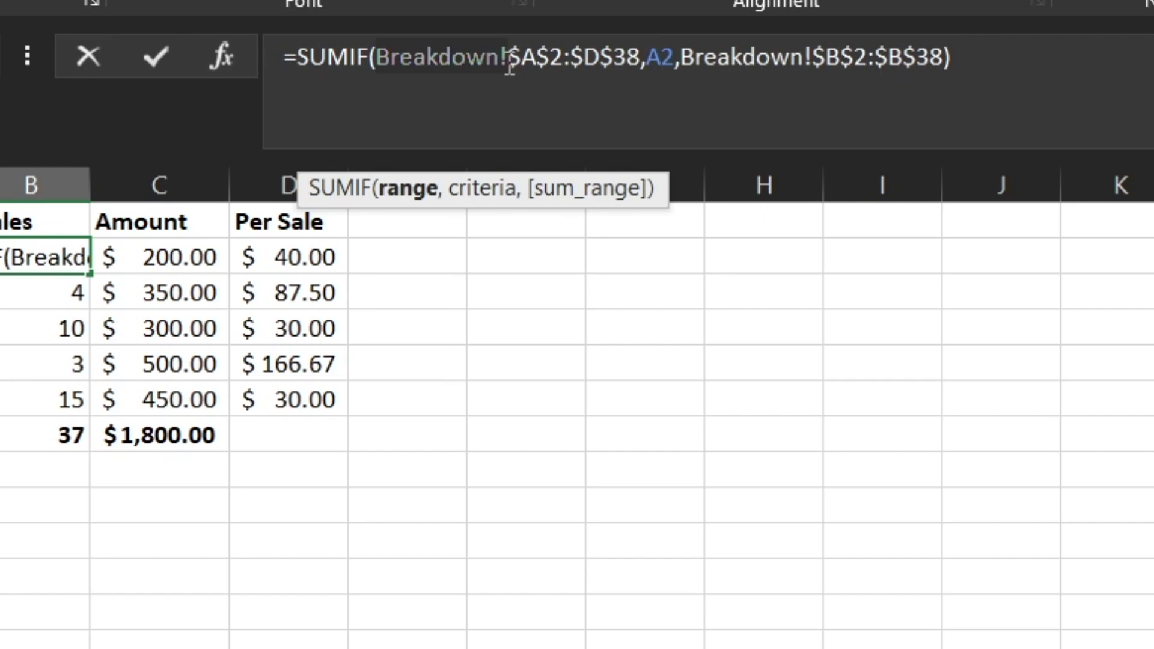
{"action": "left_click_drag", "start_coordinate": [510, 66], "coordinate": [518, 69]}
{"action": "left_click_drag", "start_coordinate": [522, 68], "coordinate": [536, 65]}
{"action": "left_click_drag", "start_coordinate": [537, 64], "coordinate": [563, 75]}
{"action": "left_click_drag", "start_coordinate": [561, 72], "coordinate": [640, 45]}
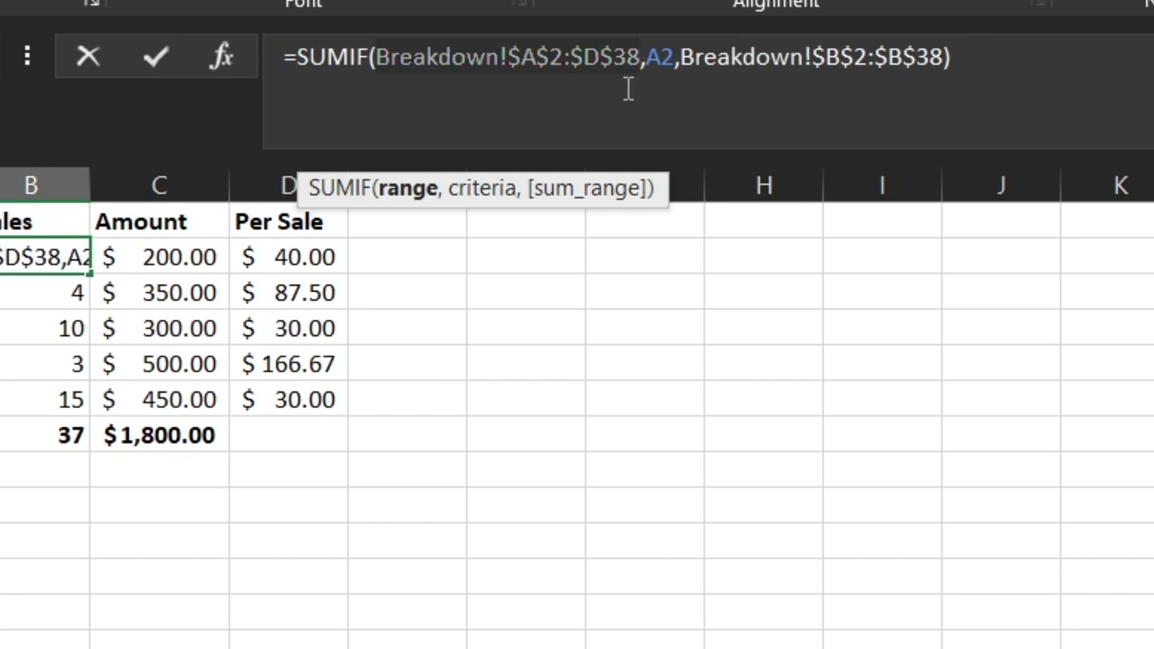
{"action": "left_click", "coordinate": [661, 48]}
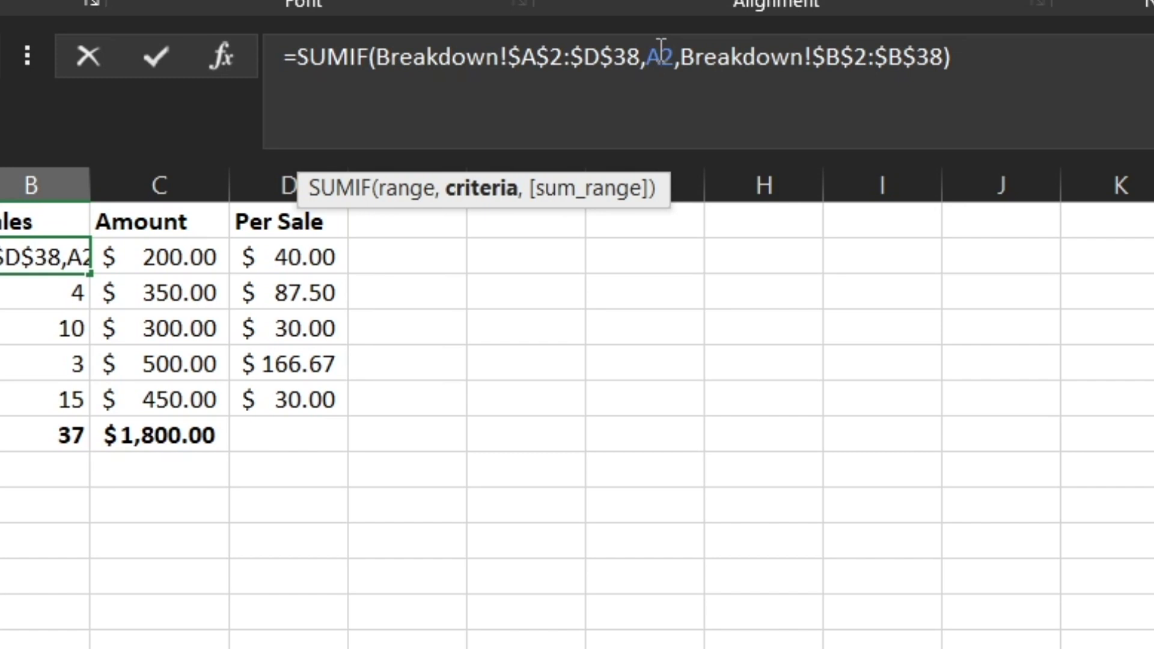
{"action": "left_click", "coordinate": [718, 56]}
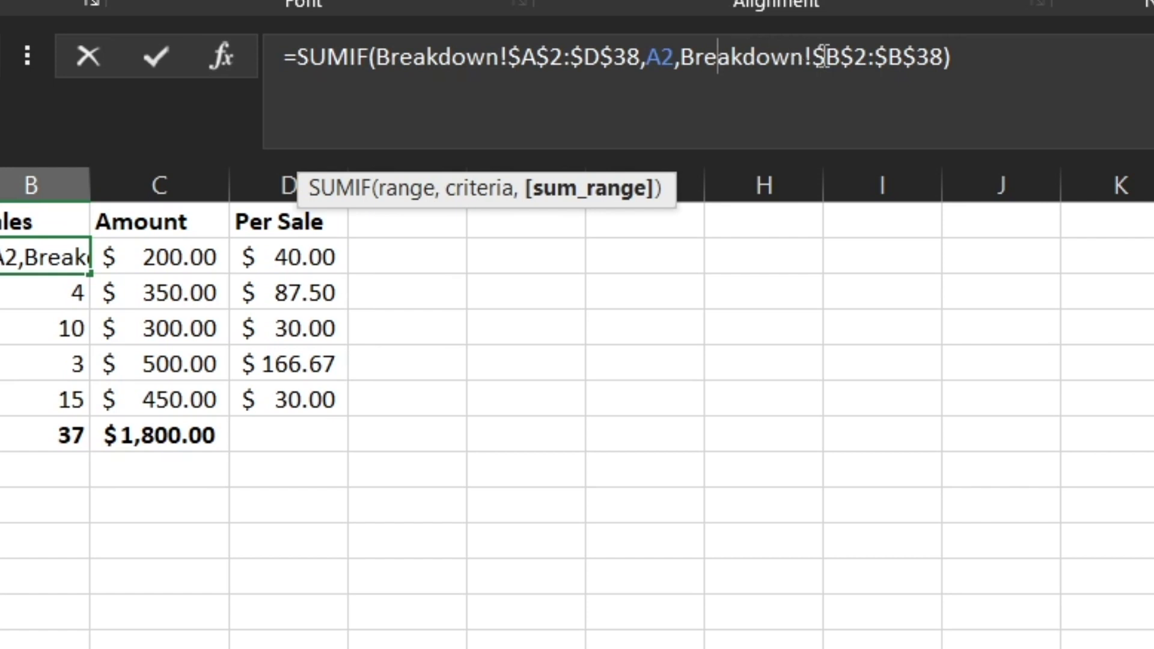
{"action": "key", "text": "ctrl+Return"}
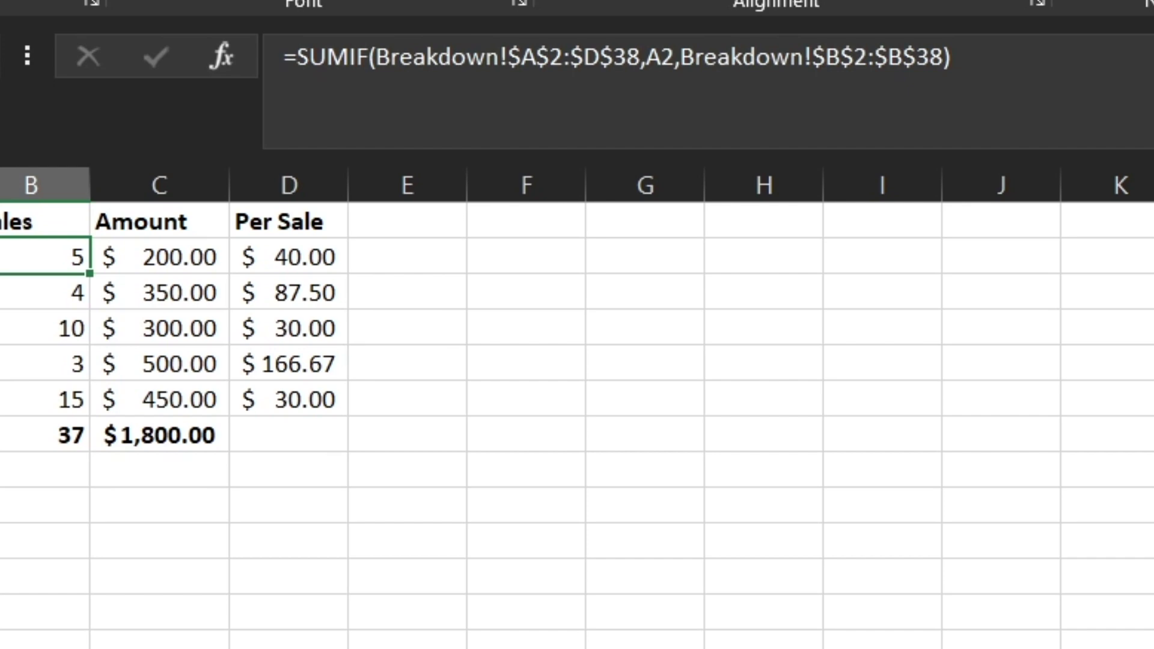
{"action": "key", "text": "ctrl+Page_Down"}
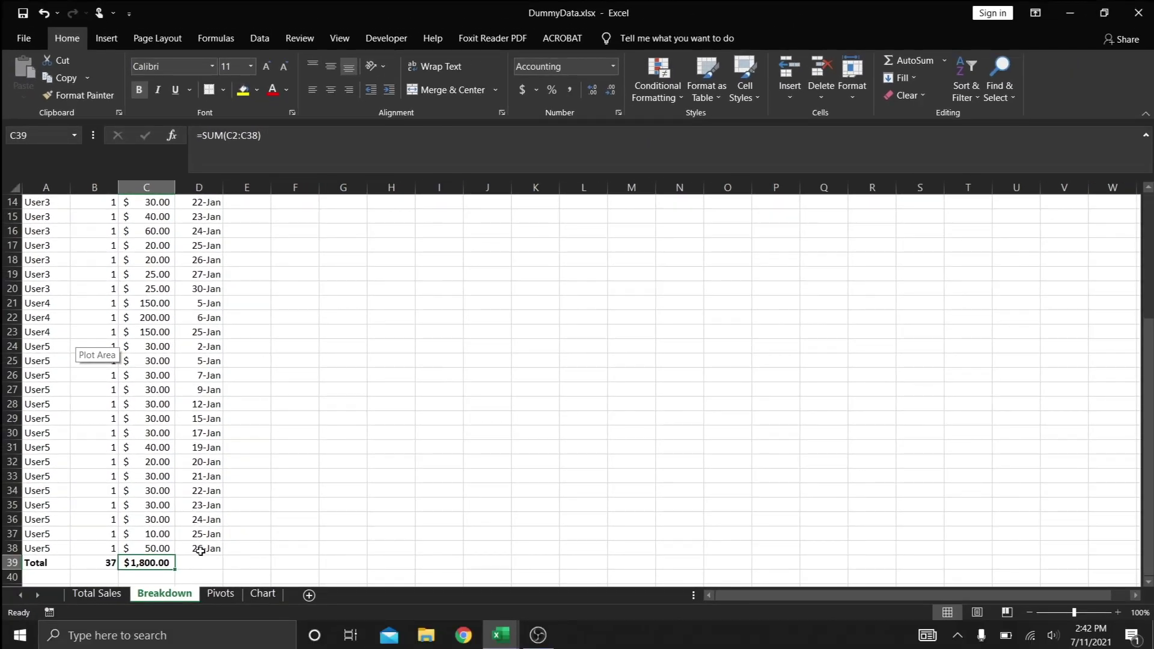
{"action": "left_click_drag", "start_coordinate": [200, 548], "coordinate": [25, 226]}
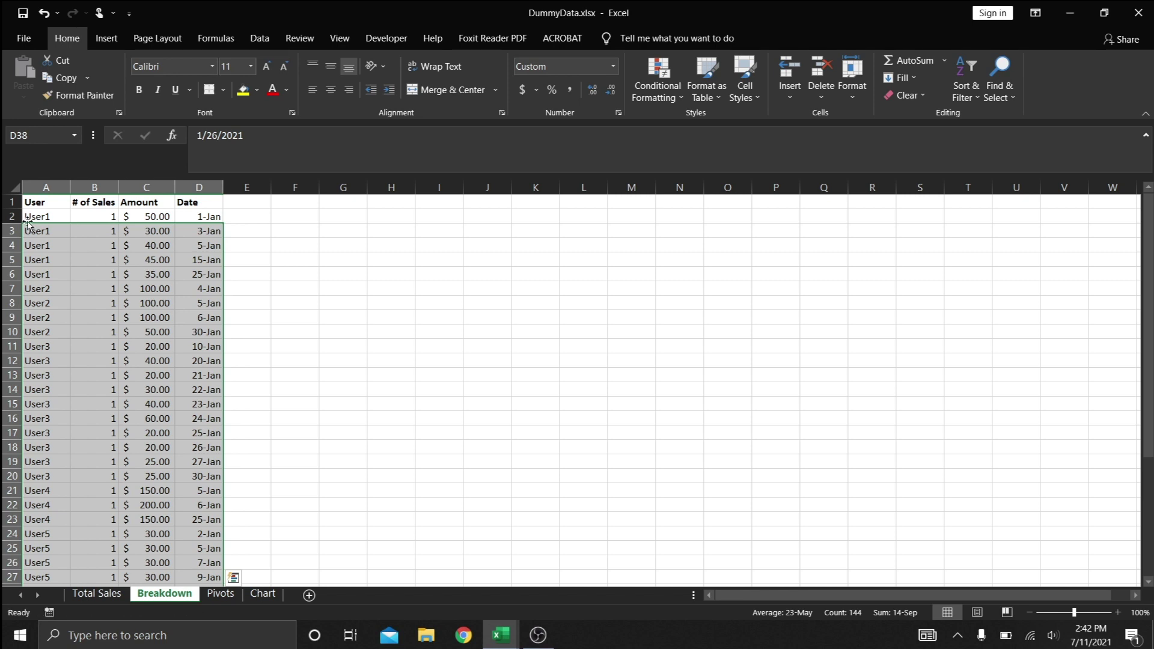
{"action": "left_click", "coordinate": [34, 218]}
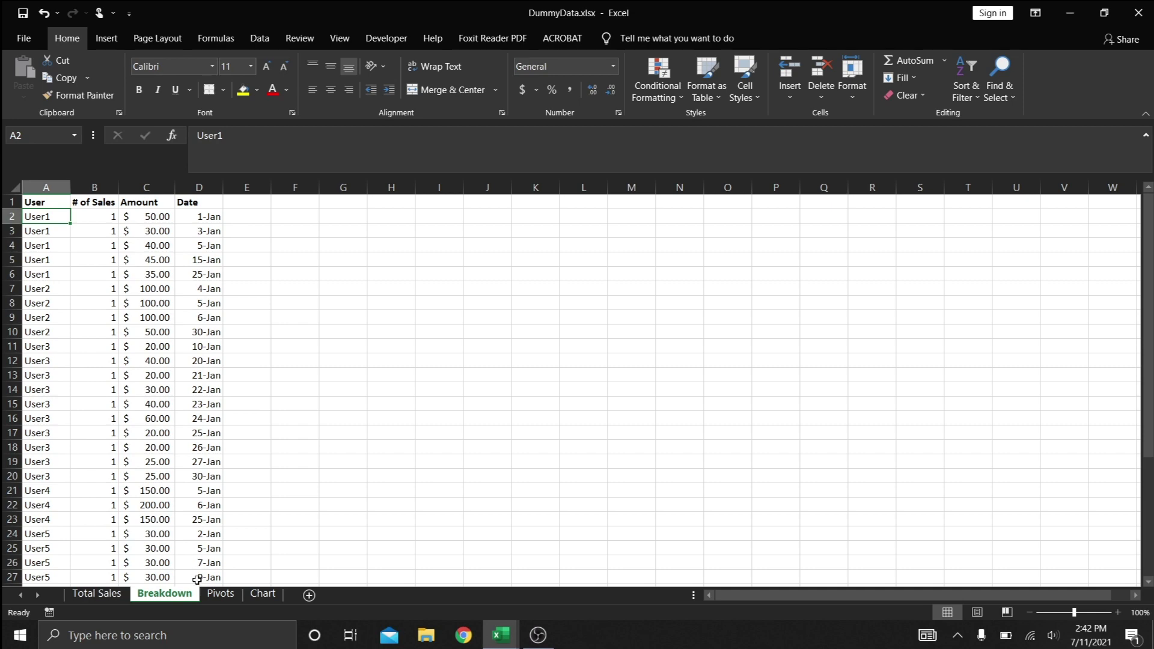
{"action": "left_click", "coordinate": [114, 594]}
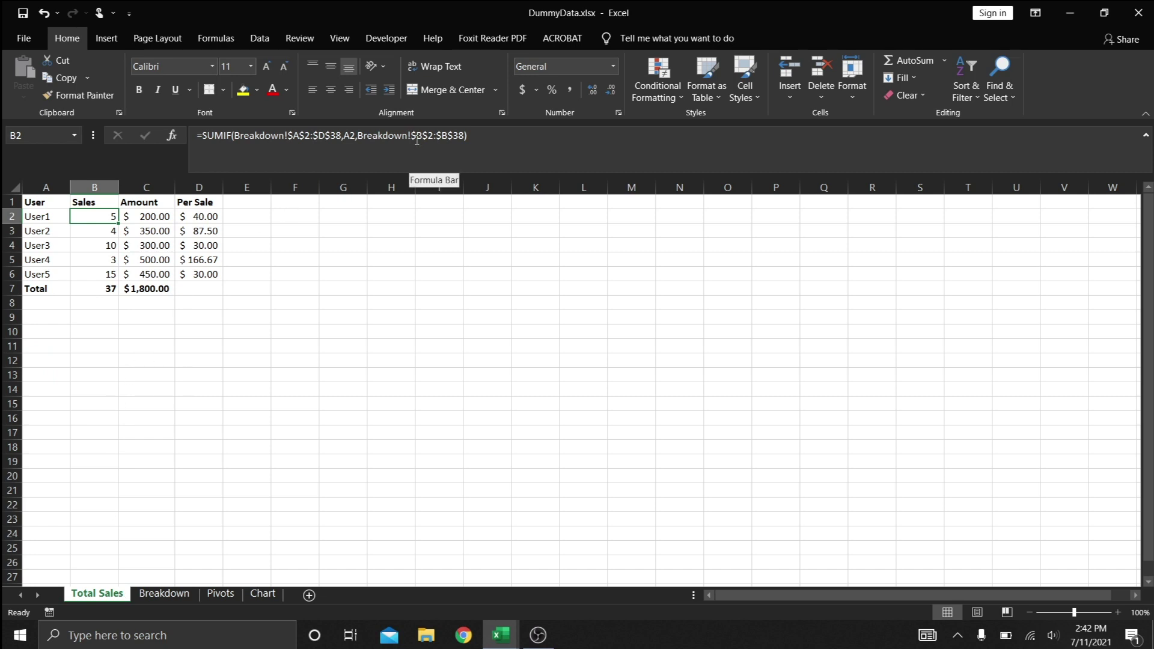
{"action": "left_click", "coordinate": [183, 595]}
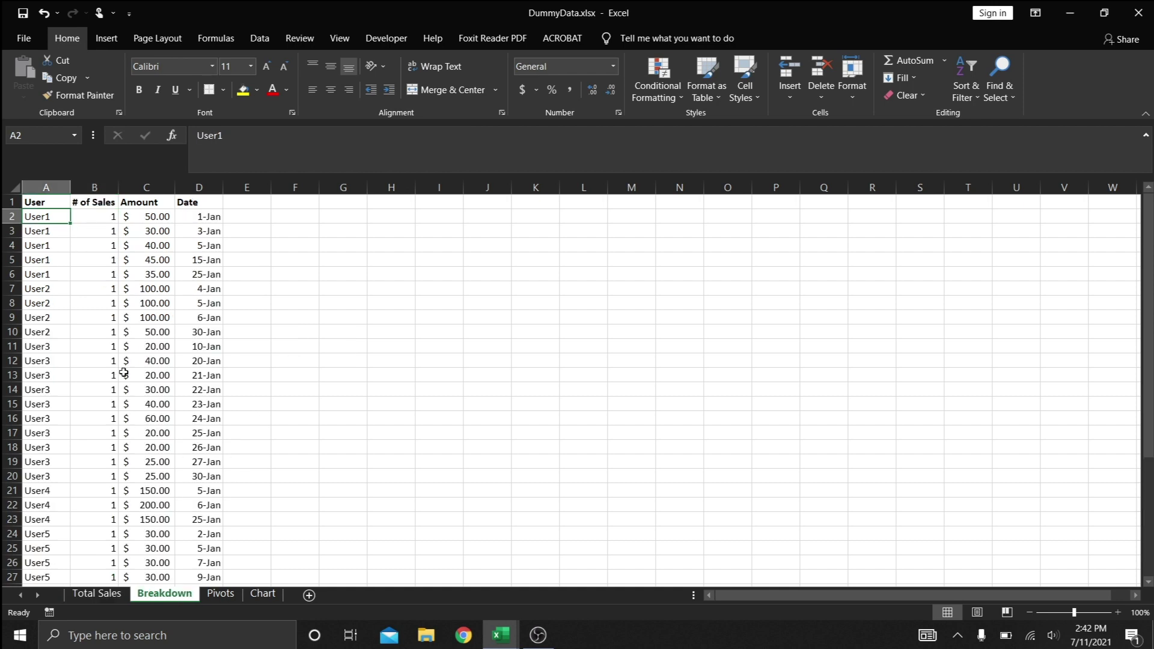
{"action": "left_click_drag", "start_coordinate": [95, 216], "coordinate": [90, 359]}
{"action": "left_click", "coordinate": [98, 594]}
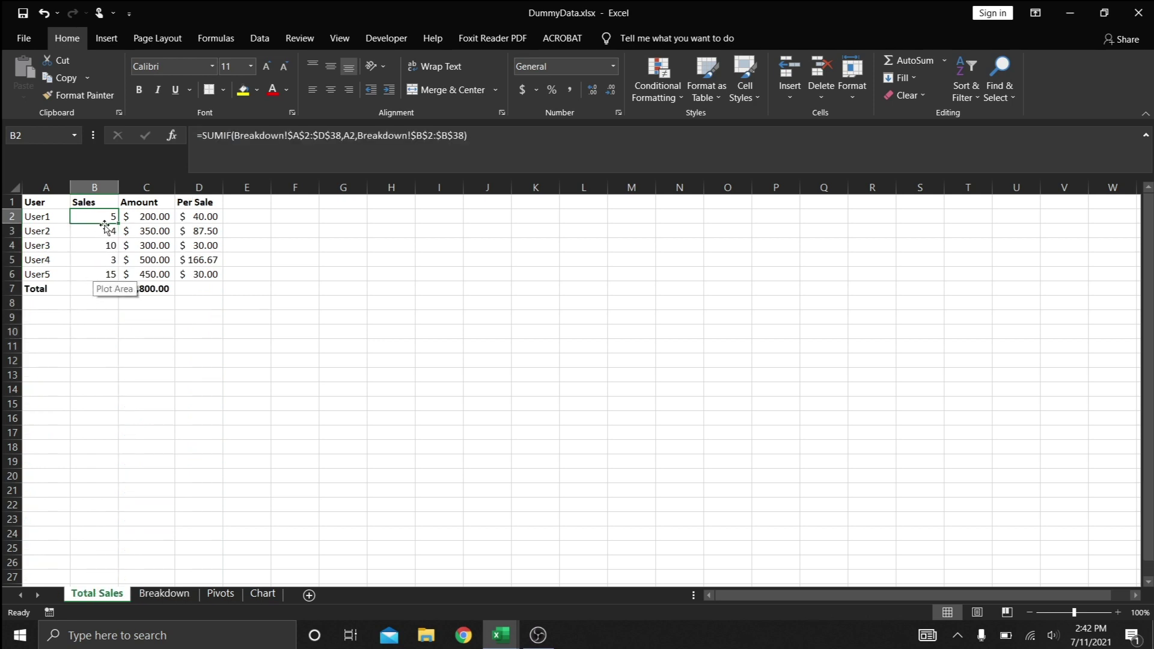
{"action": "left_click", "coordinate": [159, 602]}
{"action": "left_click", "coordinate": [98, 255]}
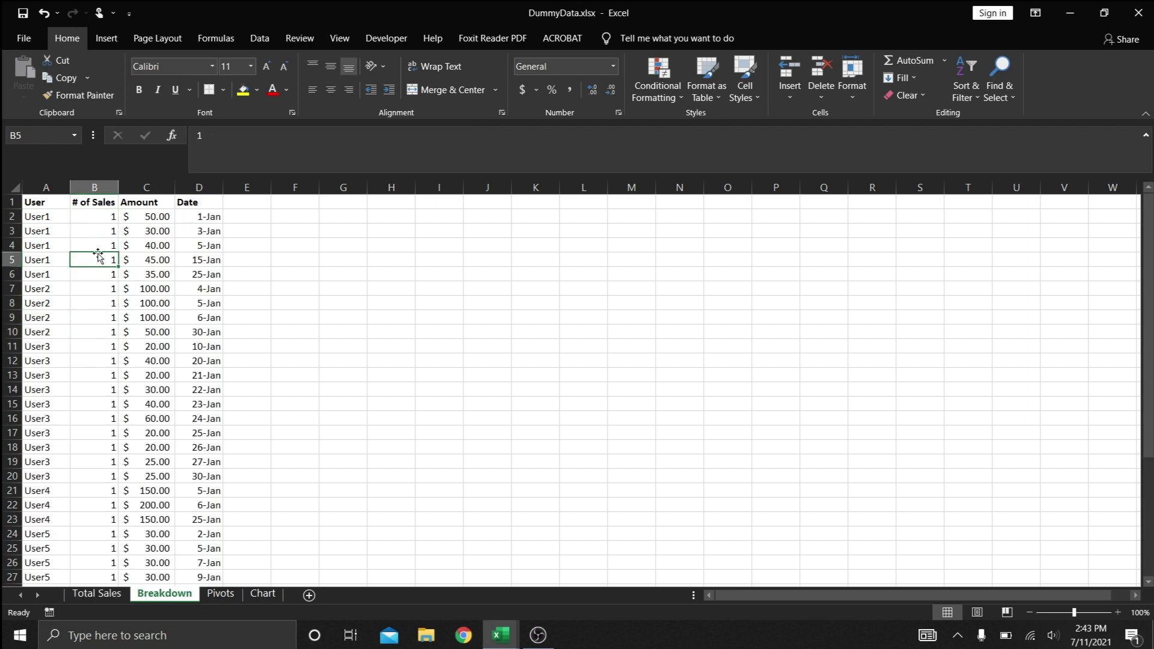
{"action": "key", "text": "Up"}
{"action": "key", "text": "Up"}
{"action": "key", "text": "Up"}
{"action": "key", "text": "Down"}
{"action": "key", "text": "Down"}
{"action": "key", "text": "Down"}
{"action": "key", "text": "Down"}
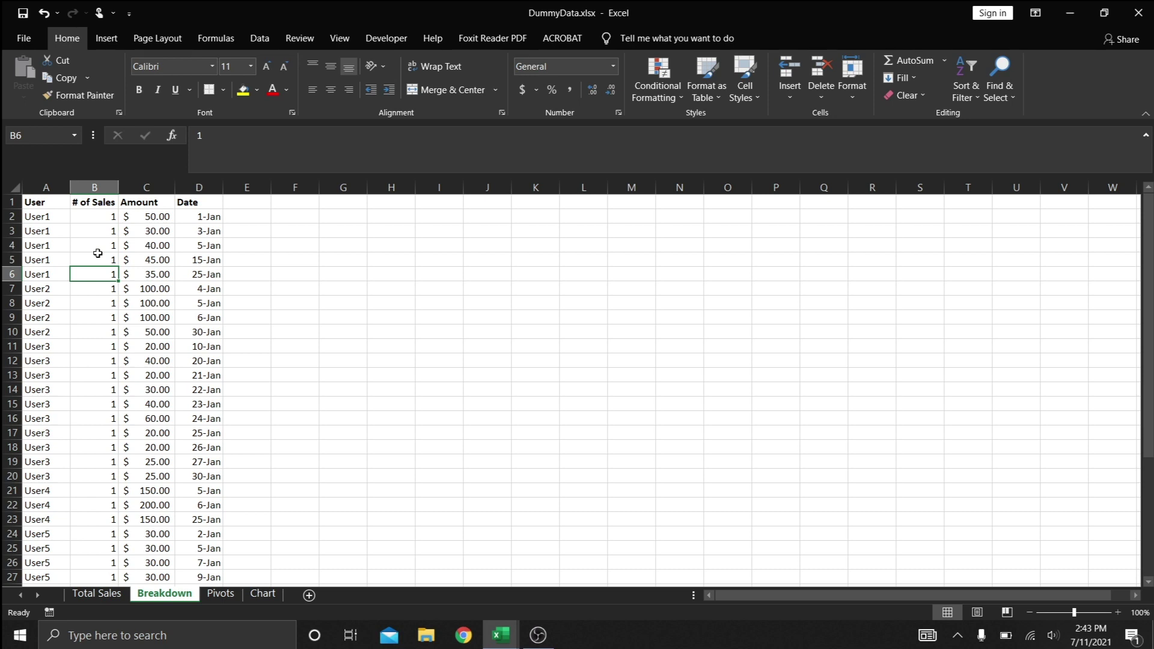
{"action": "left_click", "coordinate": [109, 597]}
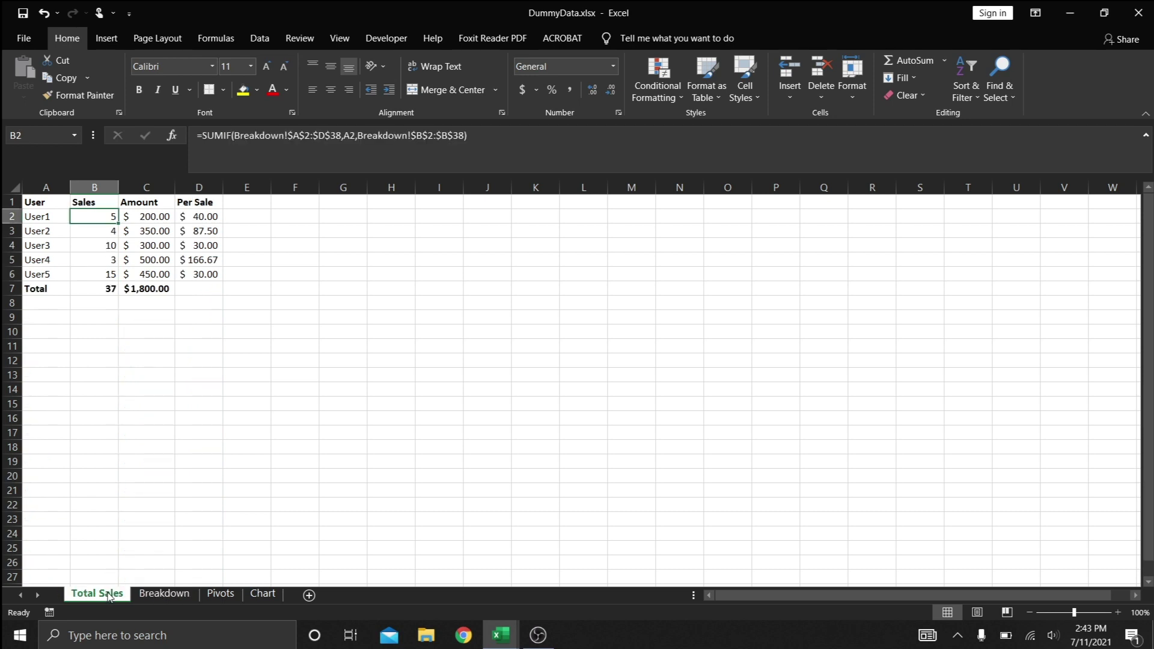
{"action": "left_click", "coordinate": [155, 223]}
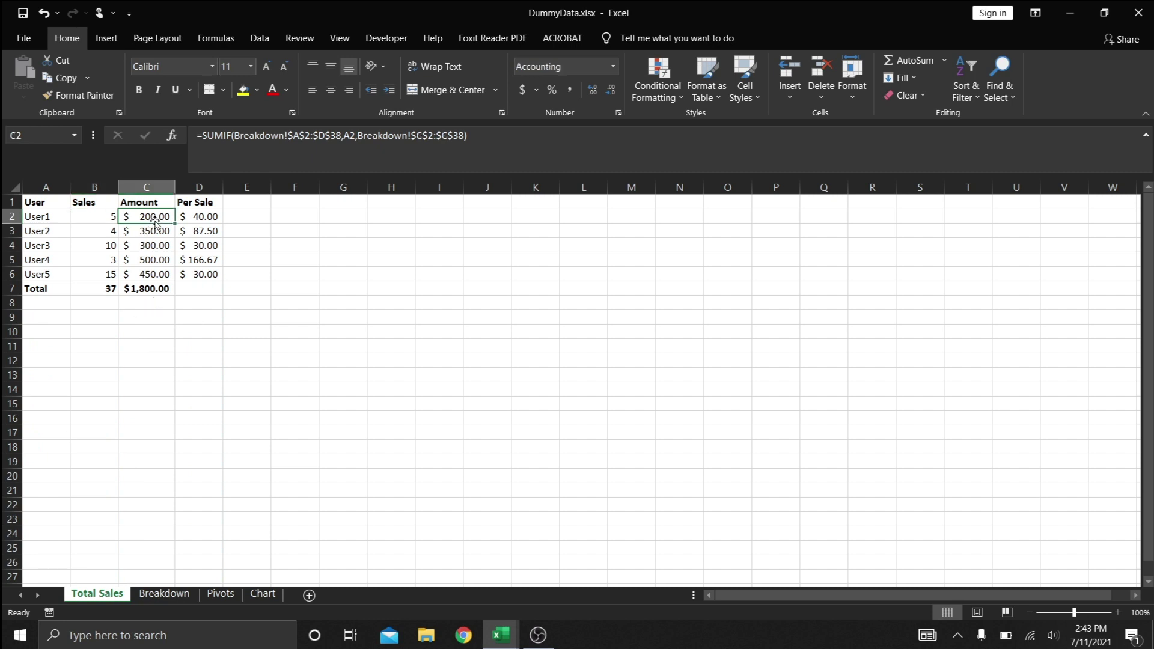
{"action": "left_click", "coordinate": [429, 135]}
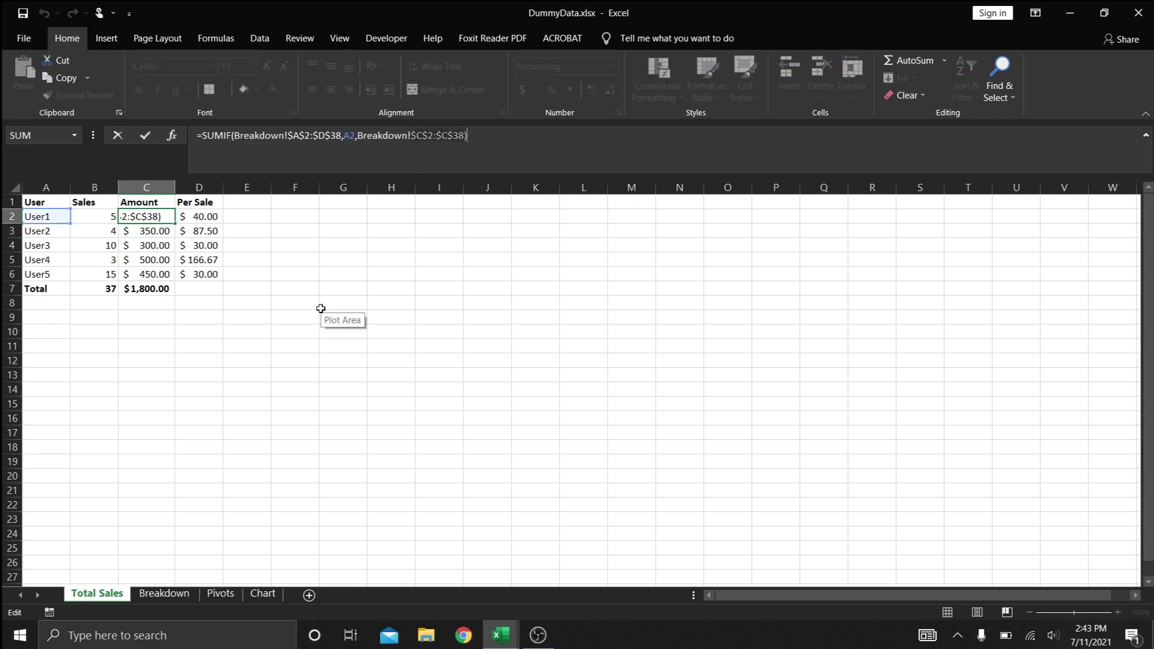
{"action": "key", "text": "Escape"}
{"action": "left_click", "coordinate": [176, 596]}
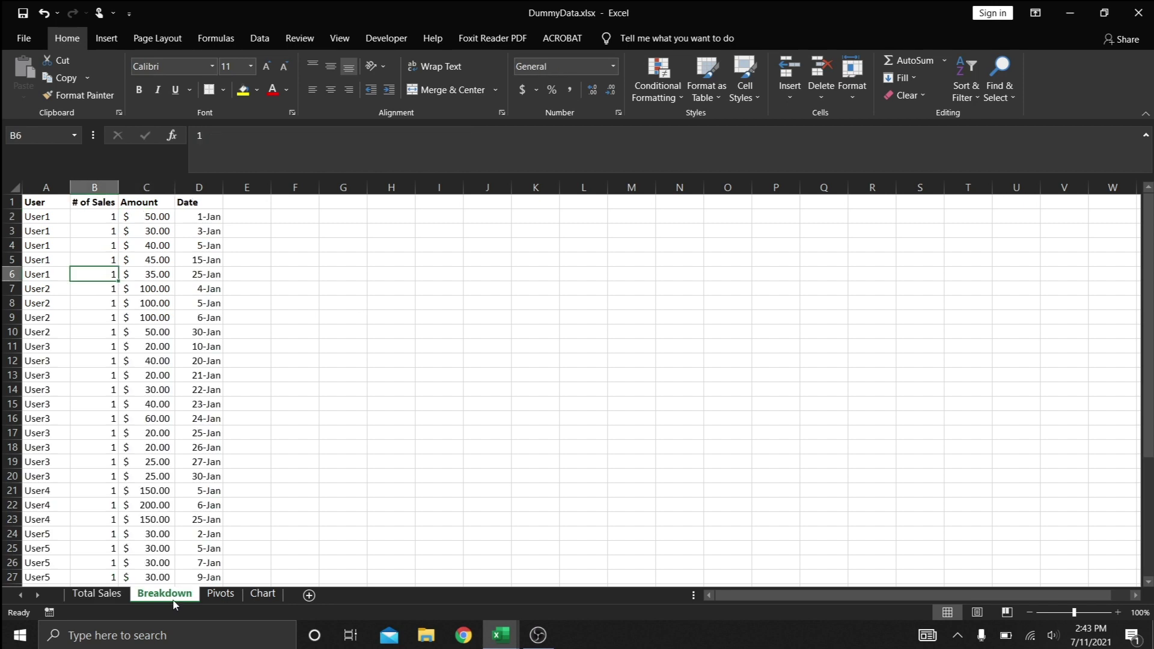
{"action": "left_click", "coordinate": [98, 595]}
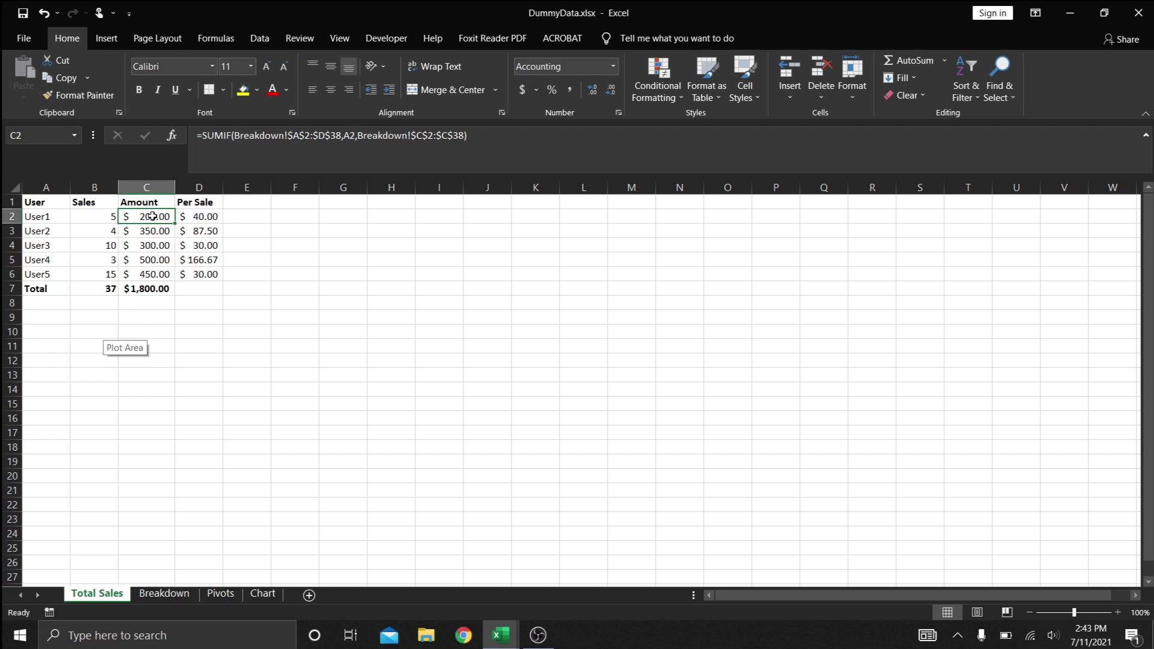
{"action": "key", "text": "Right"}
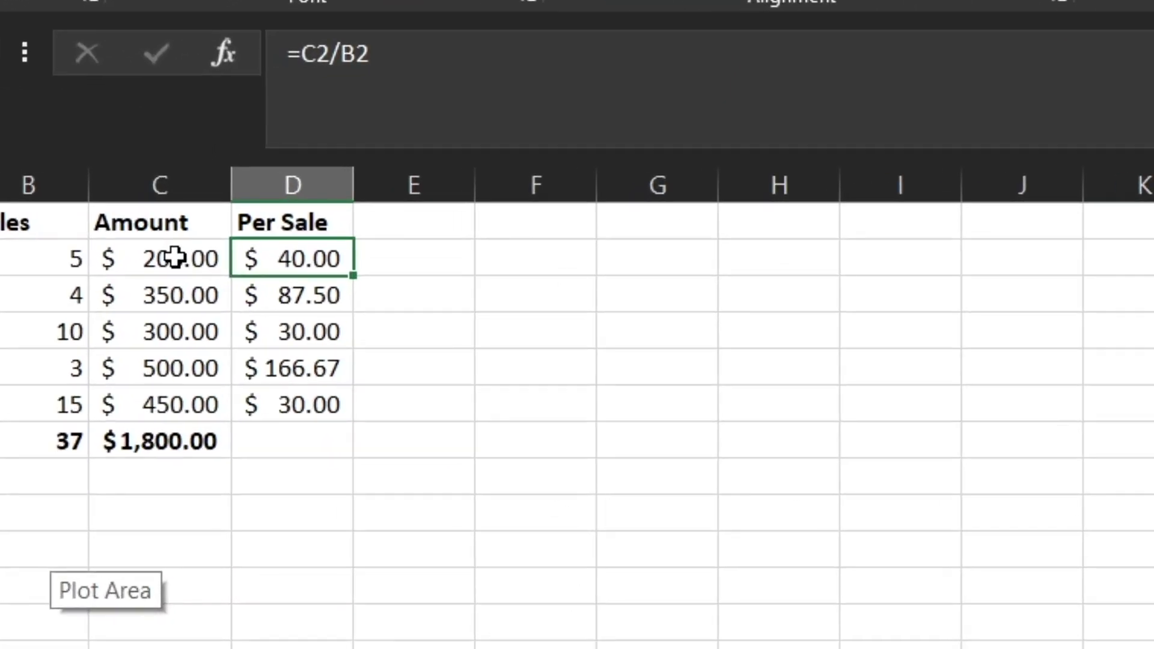
{"action": "left_click", "coordinate": [174, 257]}
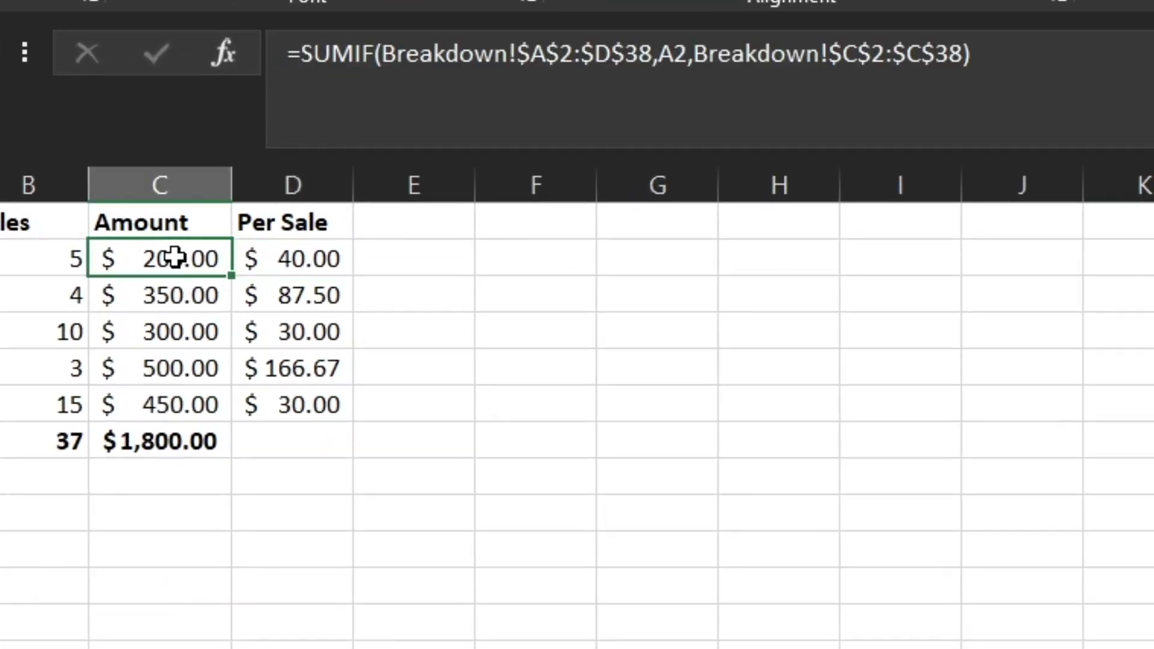
{"action": "left_click", "coordinate": [49, 267]}
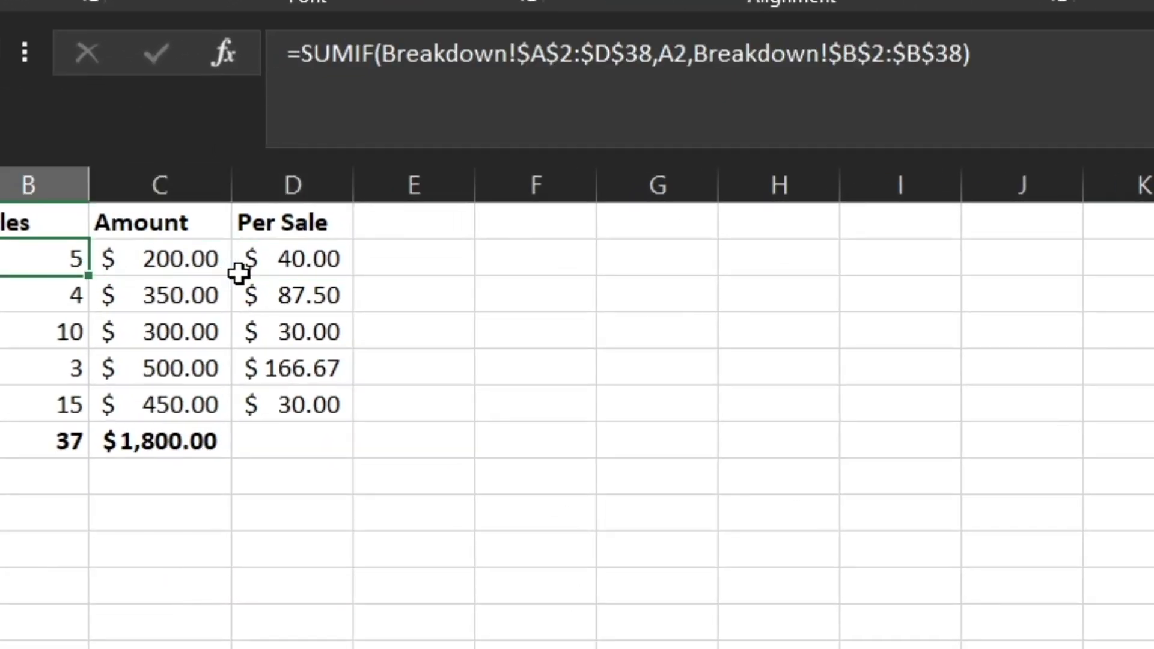
{"action": "left_click", "coordinate": [273, 263]}
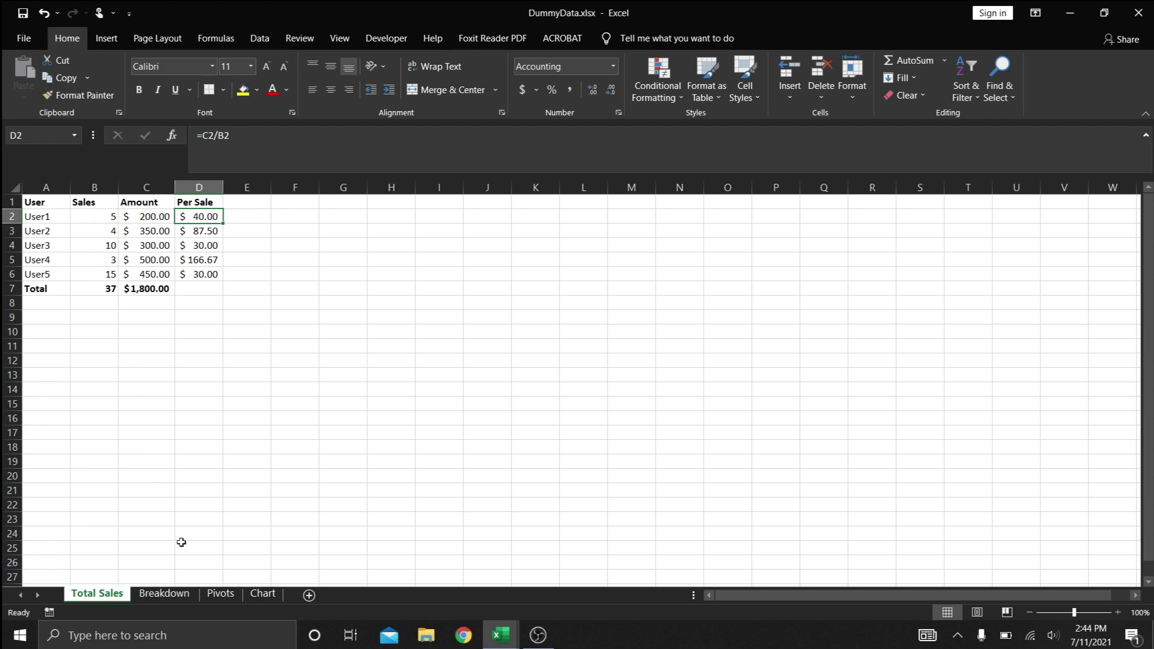
Step: Switch to the Pivots sheet, briefly check Total Sales, and select the pivot's User2 row
{"action": "left_click", "coordinate": [232, 595]}
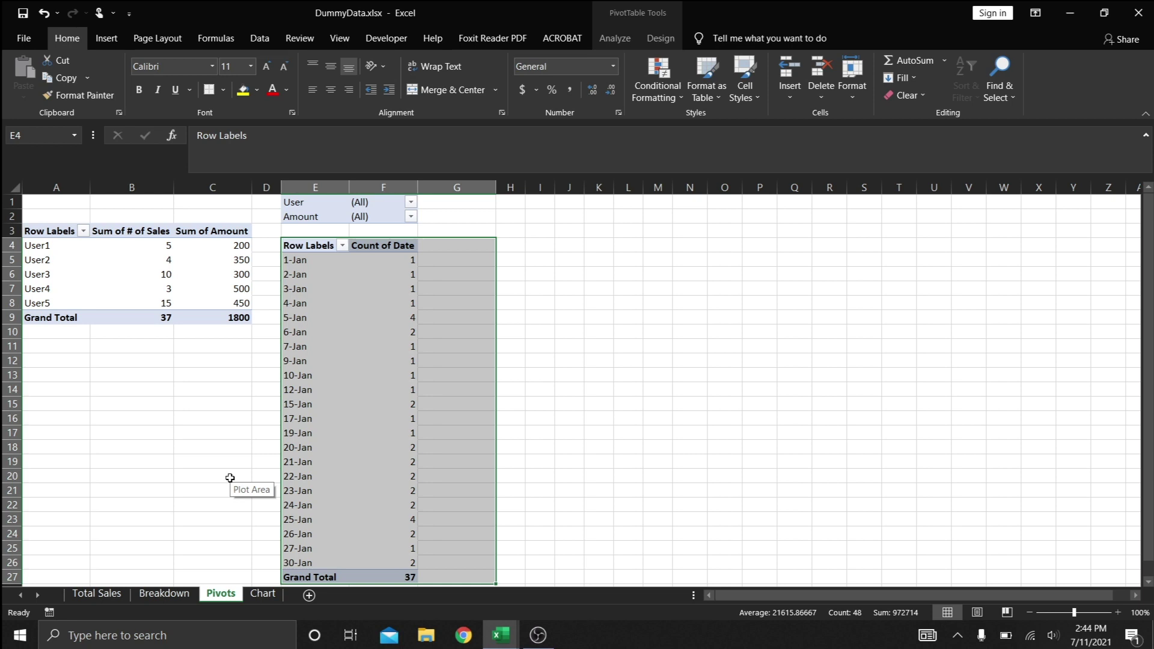
{"action": "left_click", "coordinate": [99, 265]}
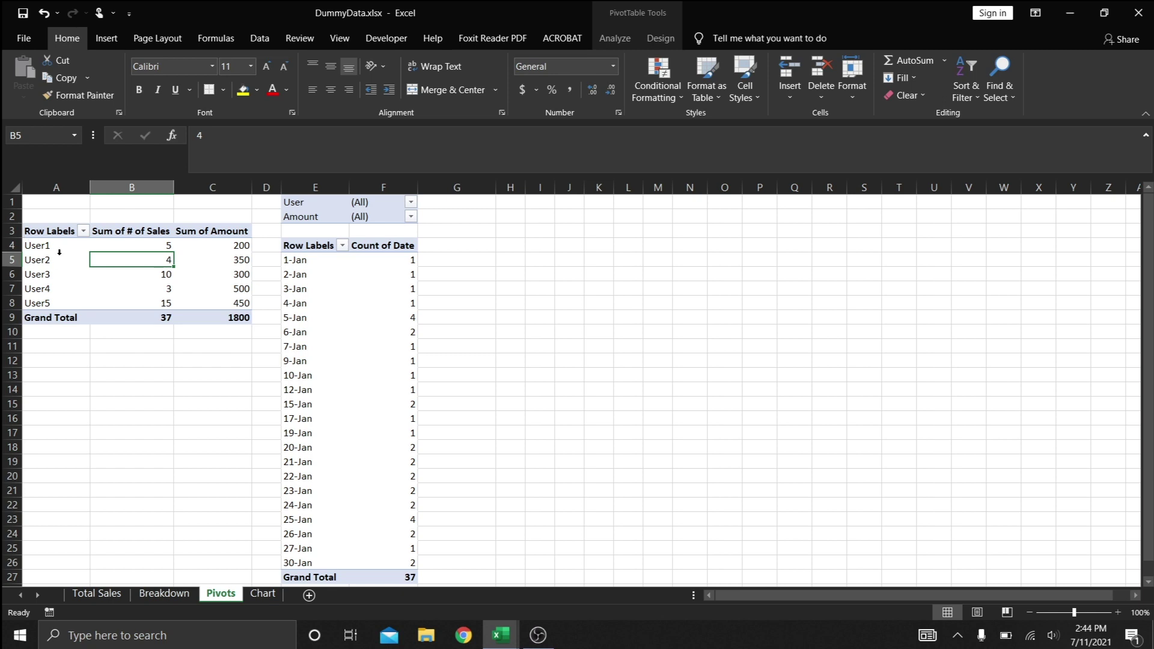
{"action": "left_click", "coordinate": [110, 595]}
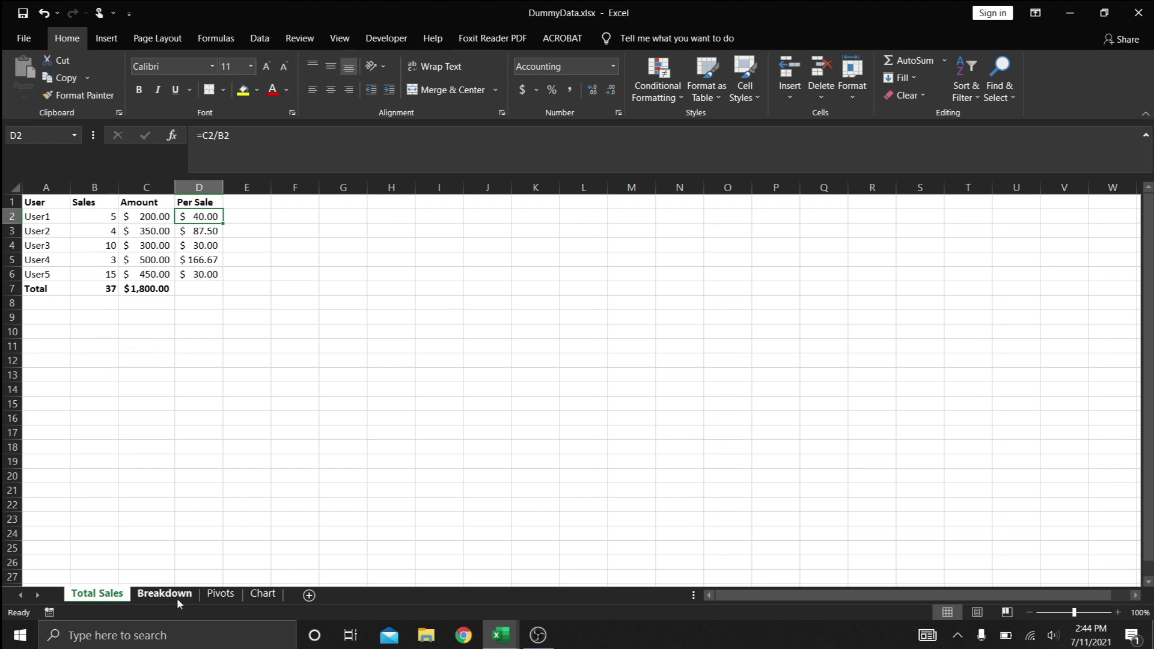
{"action": "left_click", "coordinate": [220, 594]}
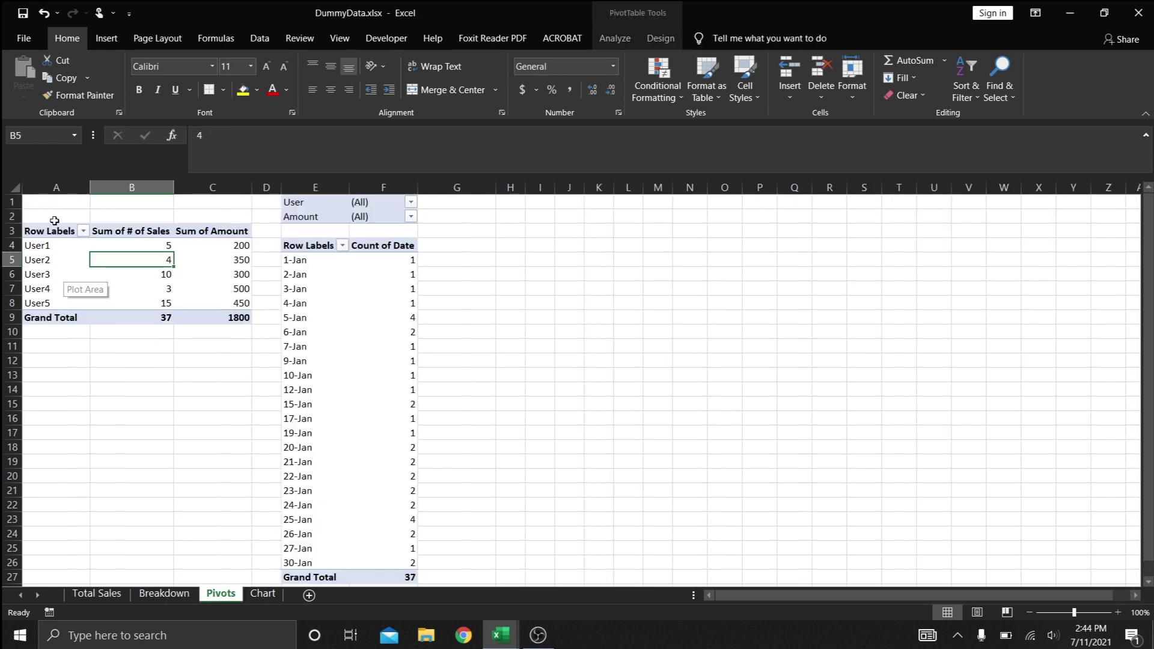
{"action": "left_click", "coordinate": [38, 259]}
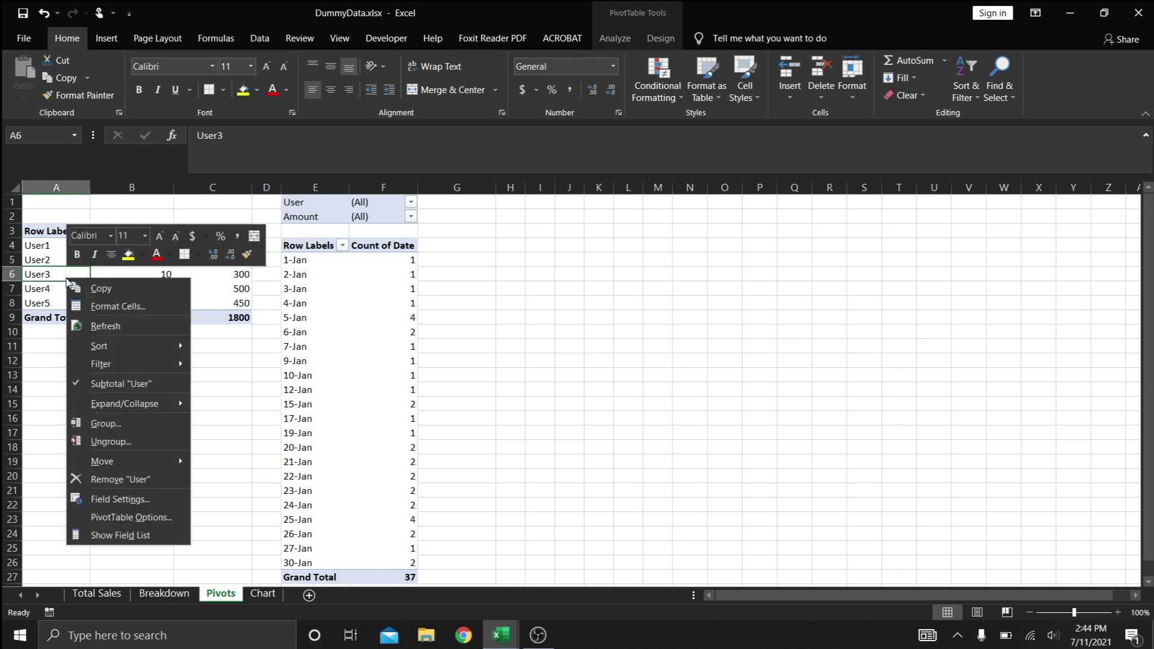
{"action": "left_click", "coordinate": [105, 325]}
{"action": "right_click", "coordinate": [54, 232]}
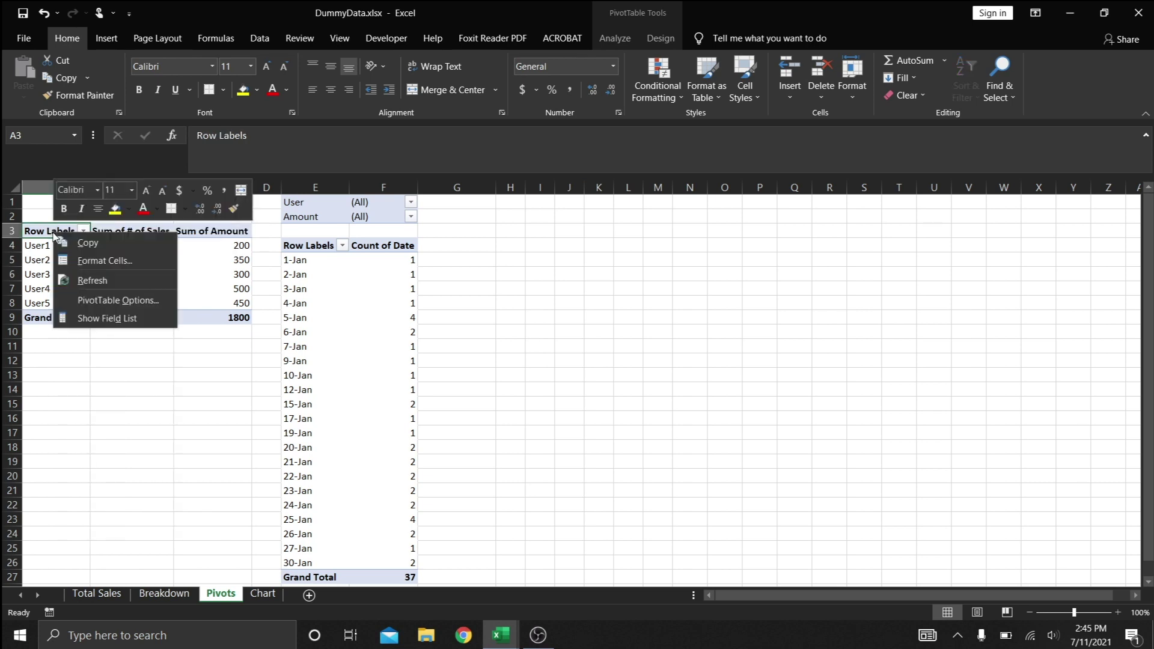
{"action": "left_click", "coordinate": [70, 318]}
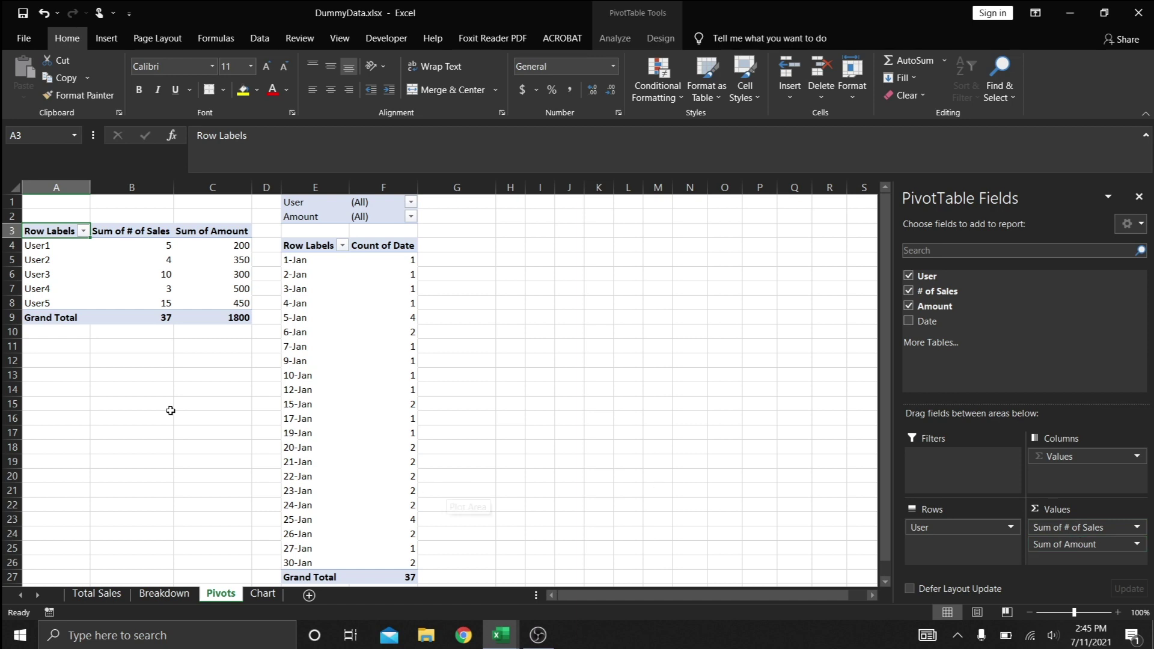
{"action": "left_click", "coordinate": [47, 343]}
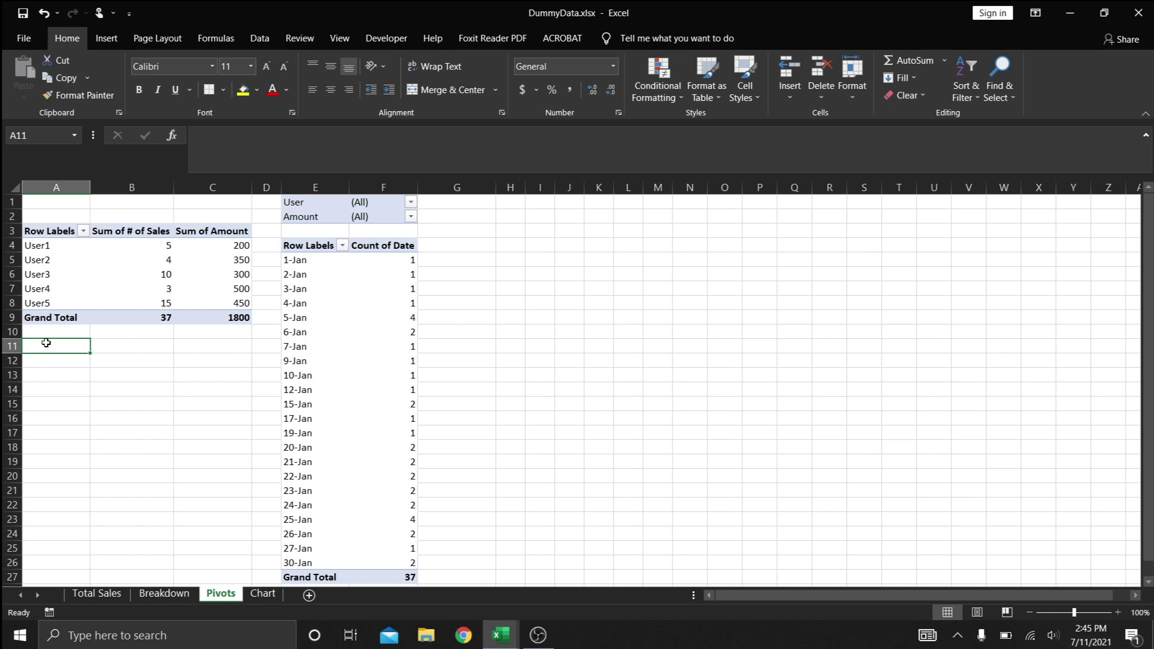
Step: Insert a PivotTable from Breakdown!$A$1:$D$38 placed at Pivots!$A$11
{"action": "left_click", "coordinate": [108, 40]}
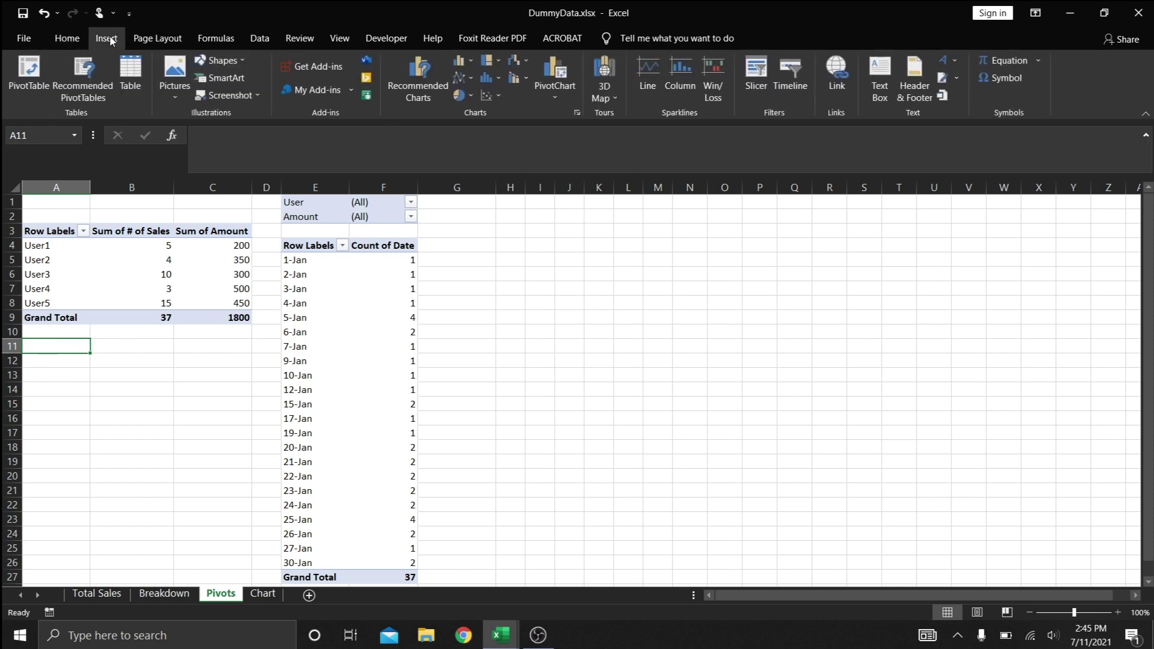
{"action": "left_click", "coordinate": [42, 83]}
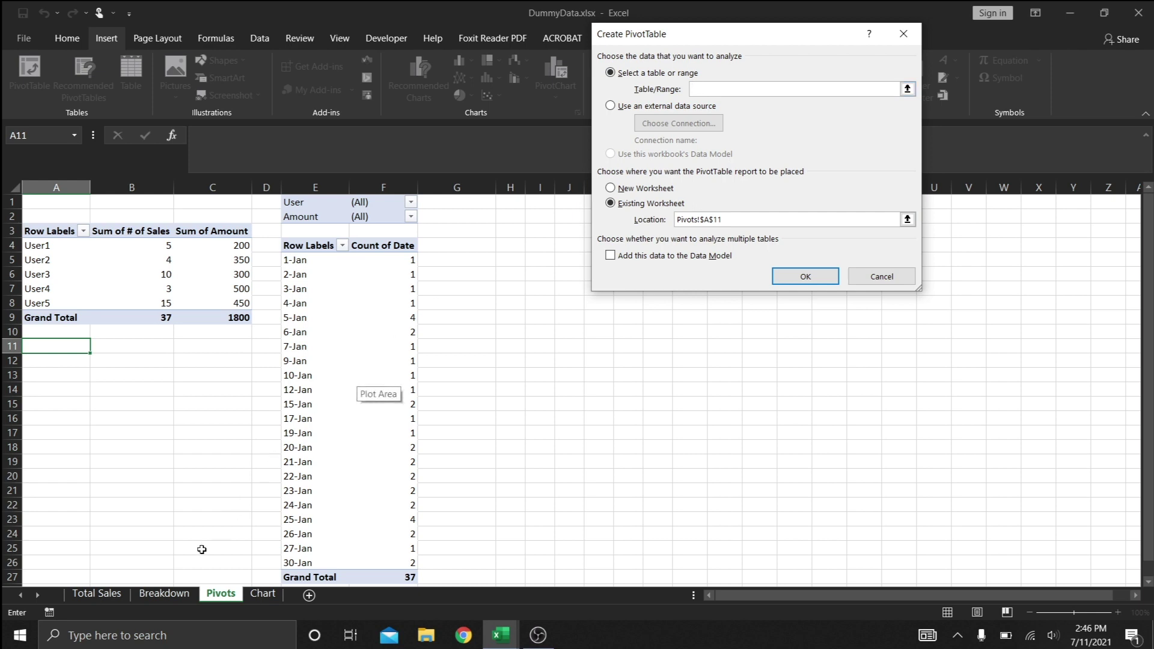
{"action": "left_click", "coordinate": [163, 594]}
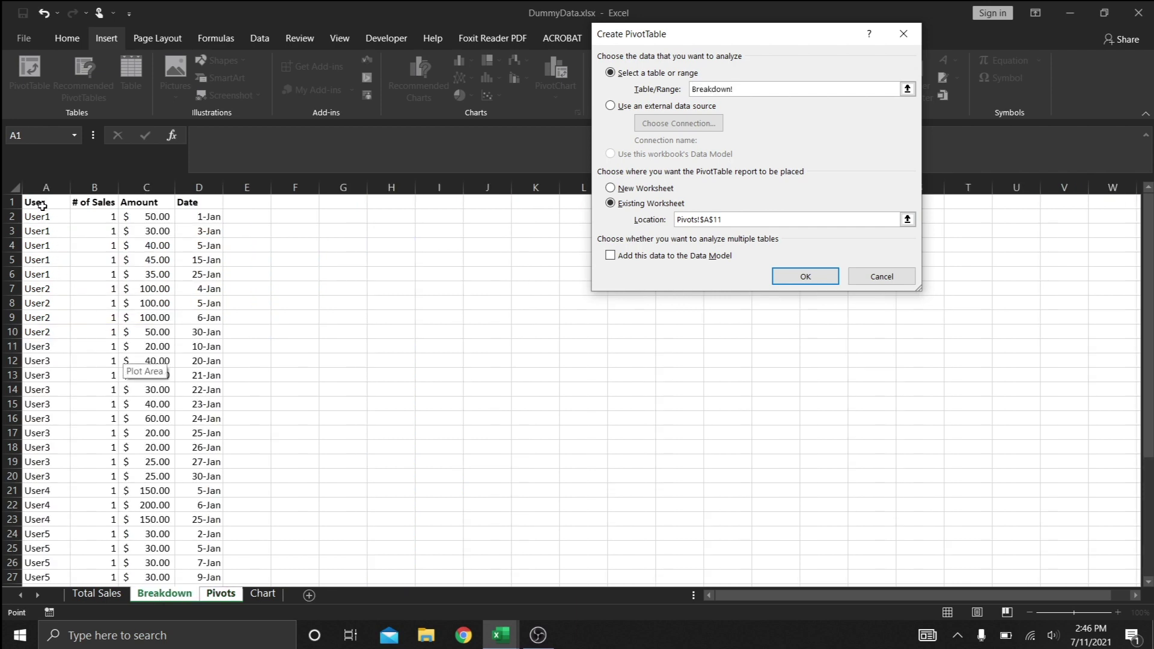
{"action": "left_click_drag", "start_coordinate": [42, 206], "coordinate": [182, 548]}
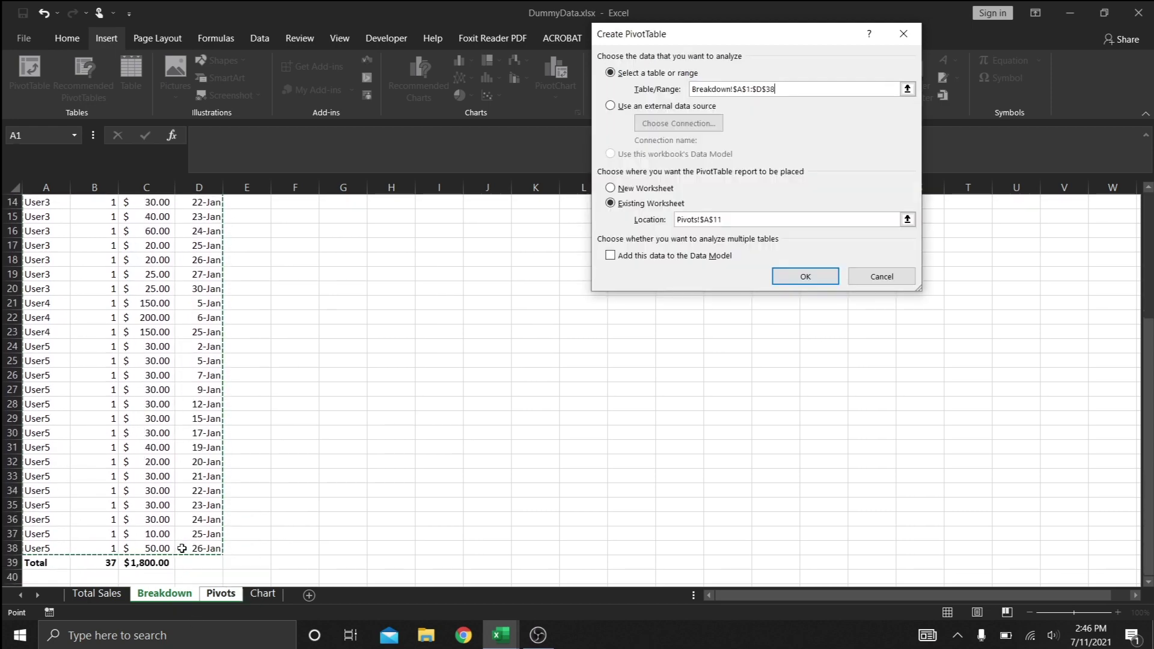
{"action": "left_click", "coordinate": [801, 274]}
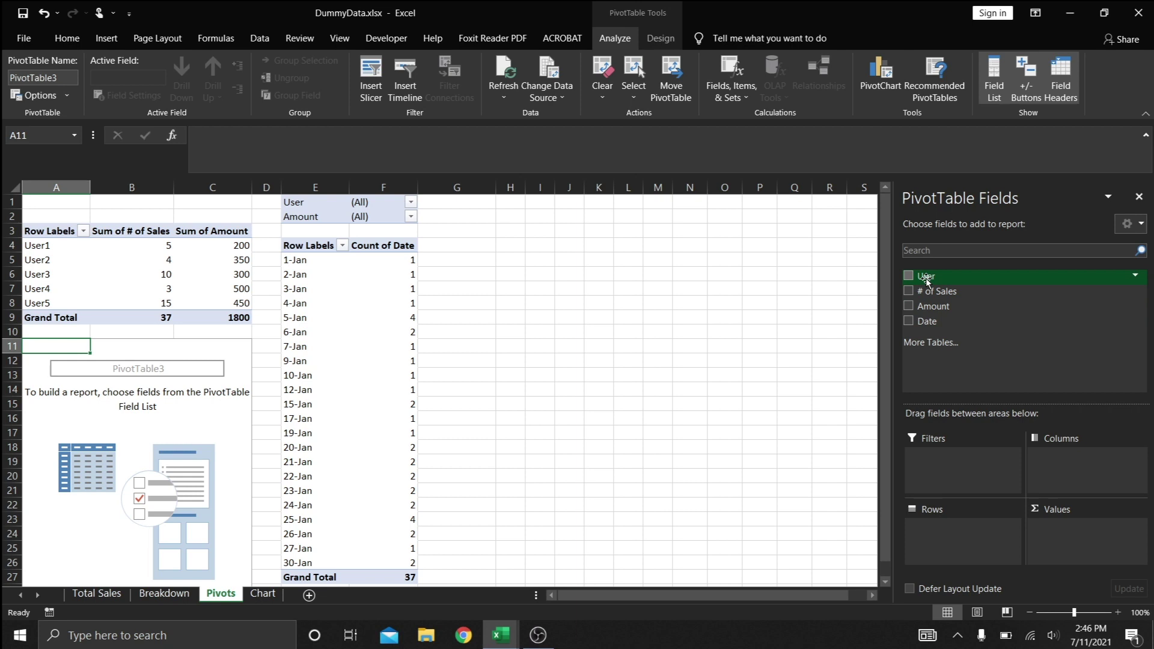
Step: Put User in Rows and # of Sales and Amount in Values of PivotTable3
{"action": "left_click_drag", "start_coordinate": [926, 279], "coordinate": [934, 524]}
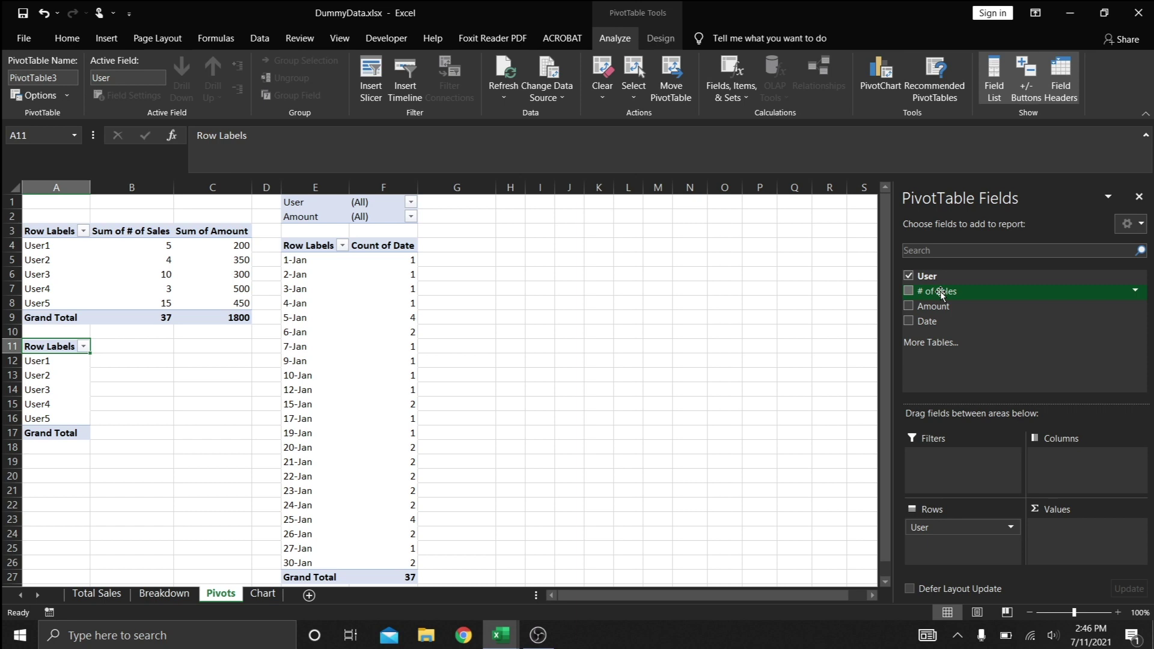
{"action": "mouse_move", "coordinate": [941, 294]}
{"action": "left_mouse_down"}
{"action": "mouse_move", "coordinate": [1040, 457]}
{"action": "mouse_move", "coordinate": [1058, 535]}
{"action": "left_mouse_up"}
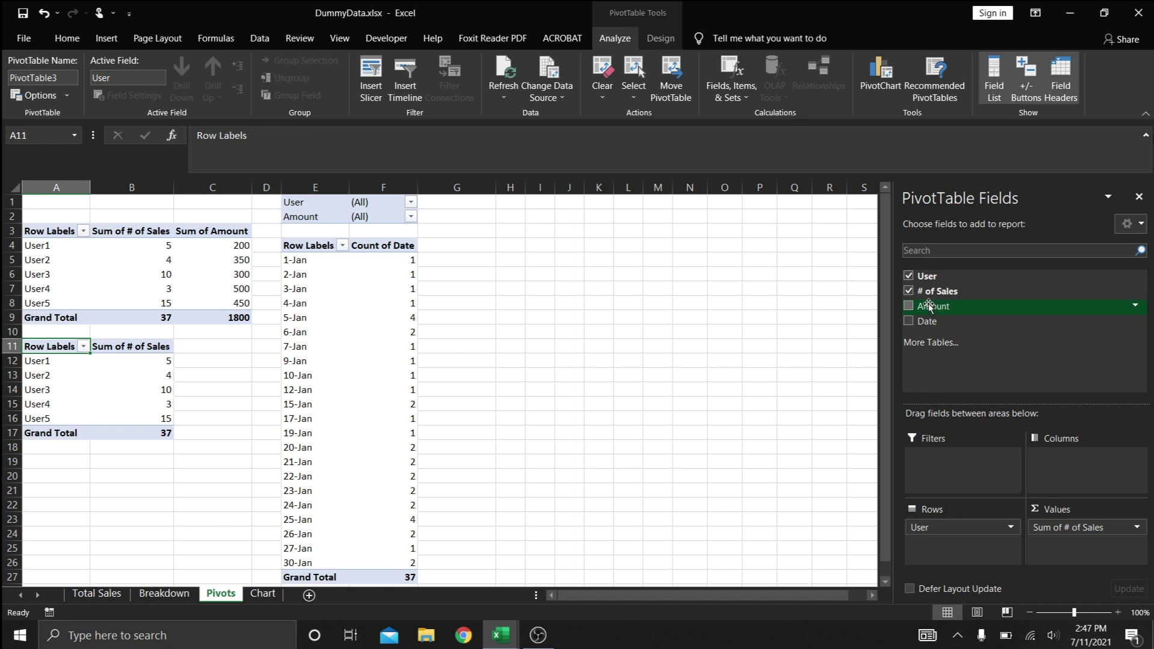
{"action": "left_click_drag", "start_coordinate": [929, 306], "coordinate": [1049, 547]}
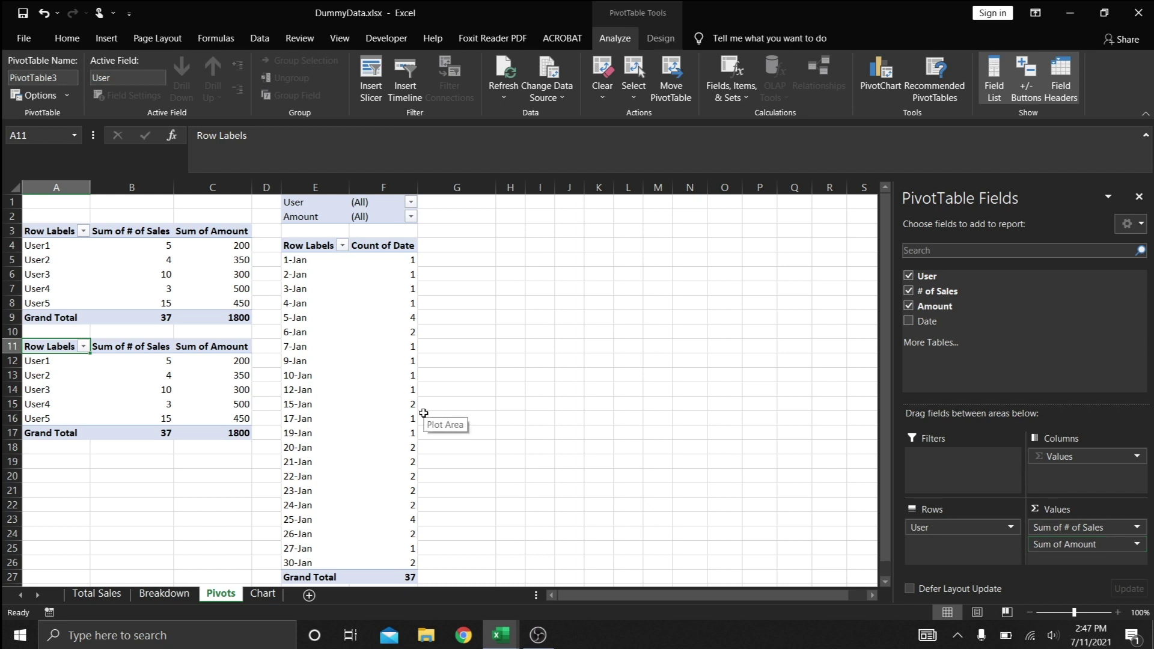
{"action": "left_click", "coordinate": [367, 361]}
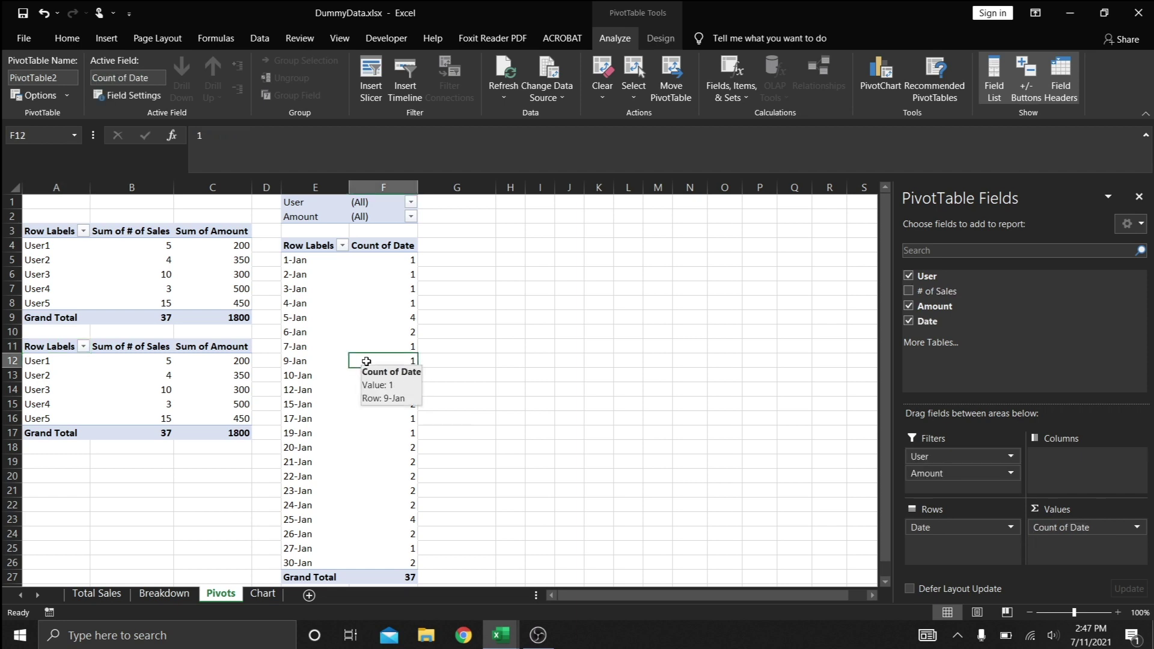
{"action": "left_click", "coordinate": [299, 282]}
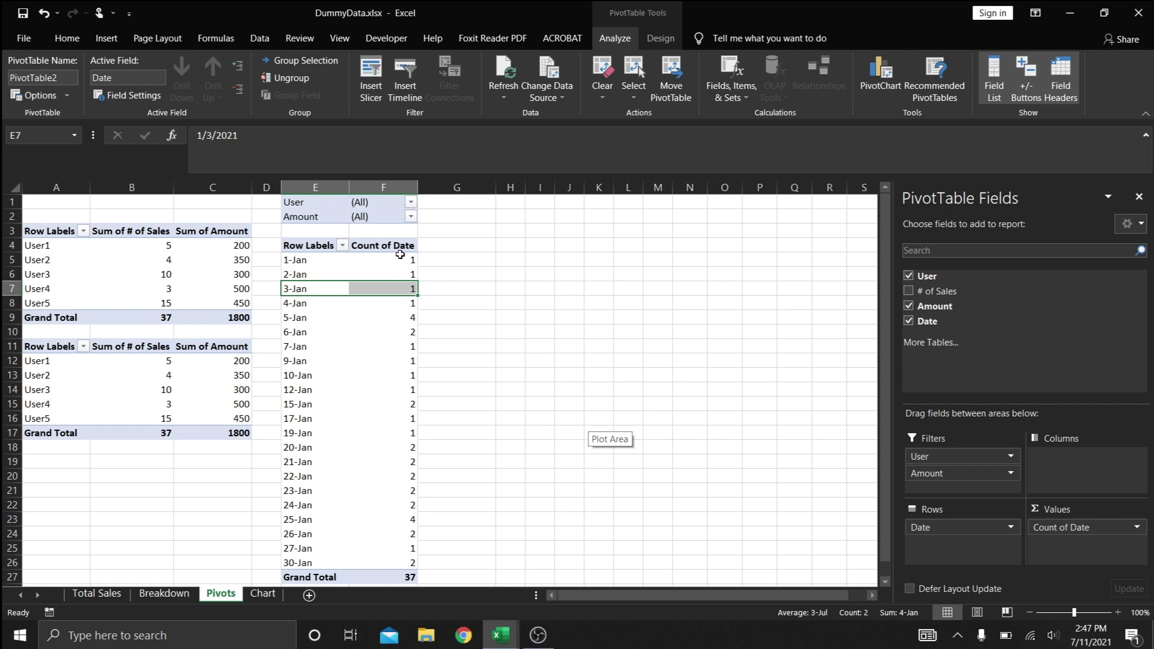
{"action": "mouse_move", "coordinate": [387, 493]}
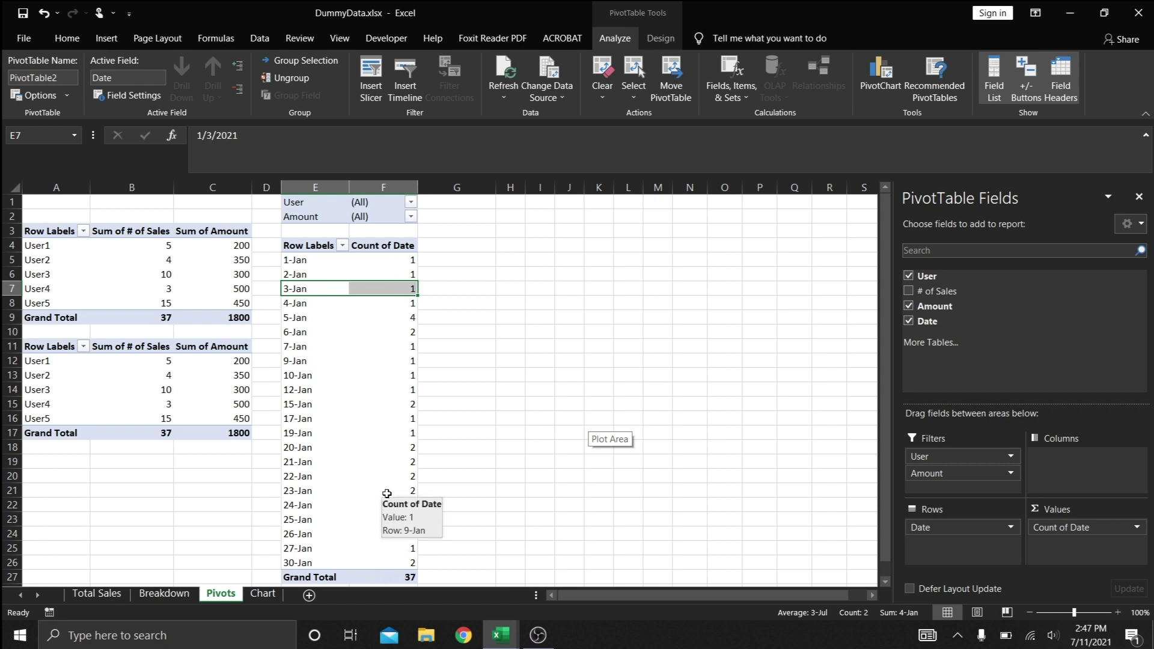
Step: Review the Sales, Amount and daily line charts, scrolling back to show every date
{"action": "left_click", "coordinate": [262, 594]}
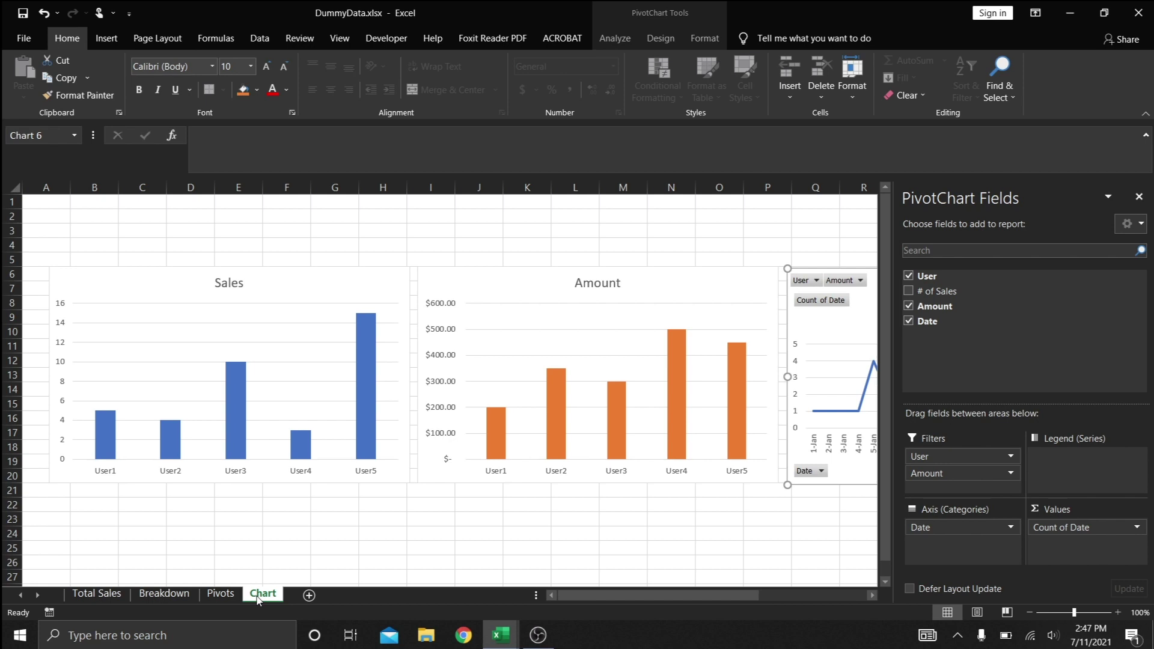
{"action": "left_click", "coordinate": [207, 398]}
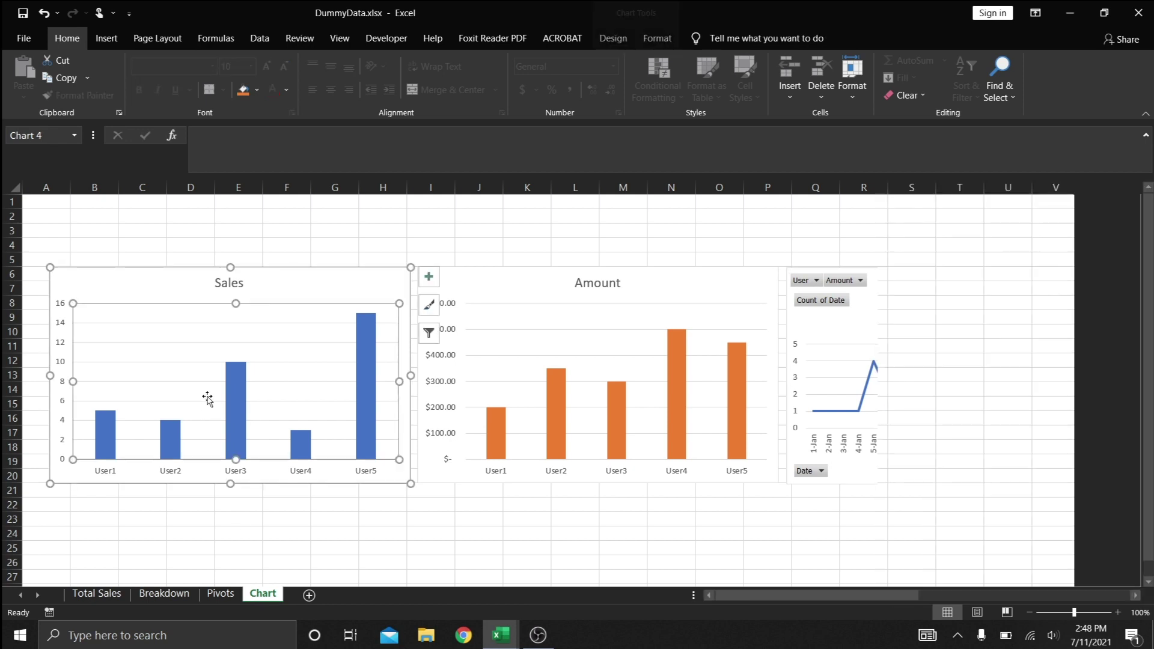
{"action": "left_click", "coordinate": [568, 376]}
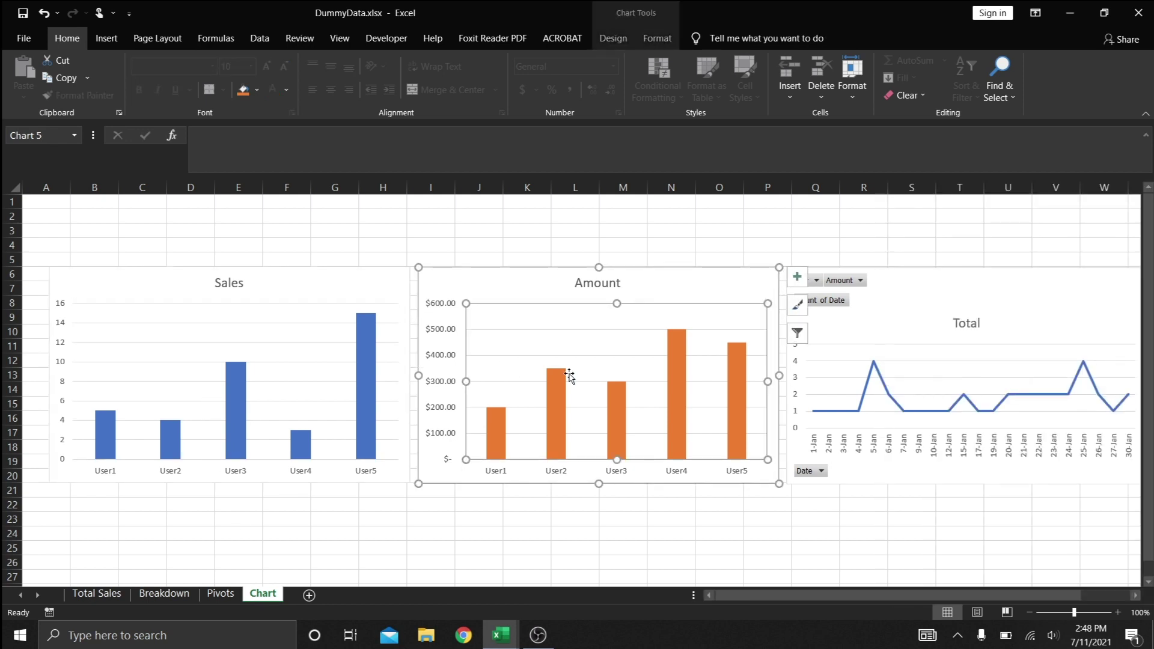
{"action": "left_click", "coordinate": [930, 369]}
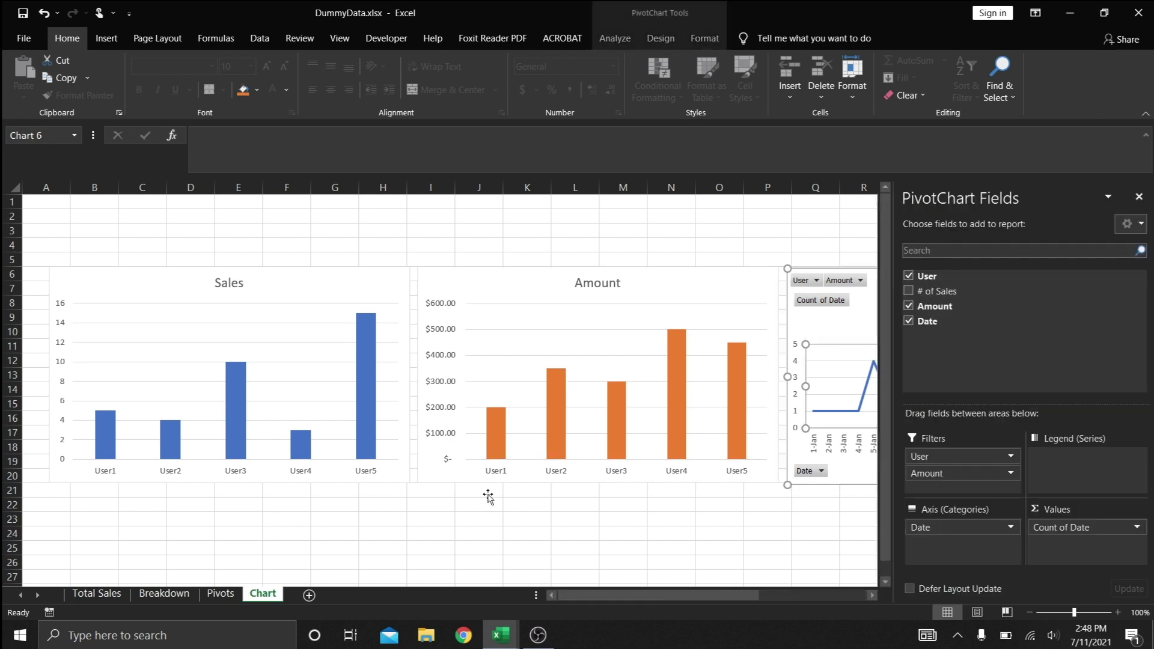
{"action": "left_click", "coordinate": [871, 596]}
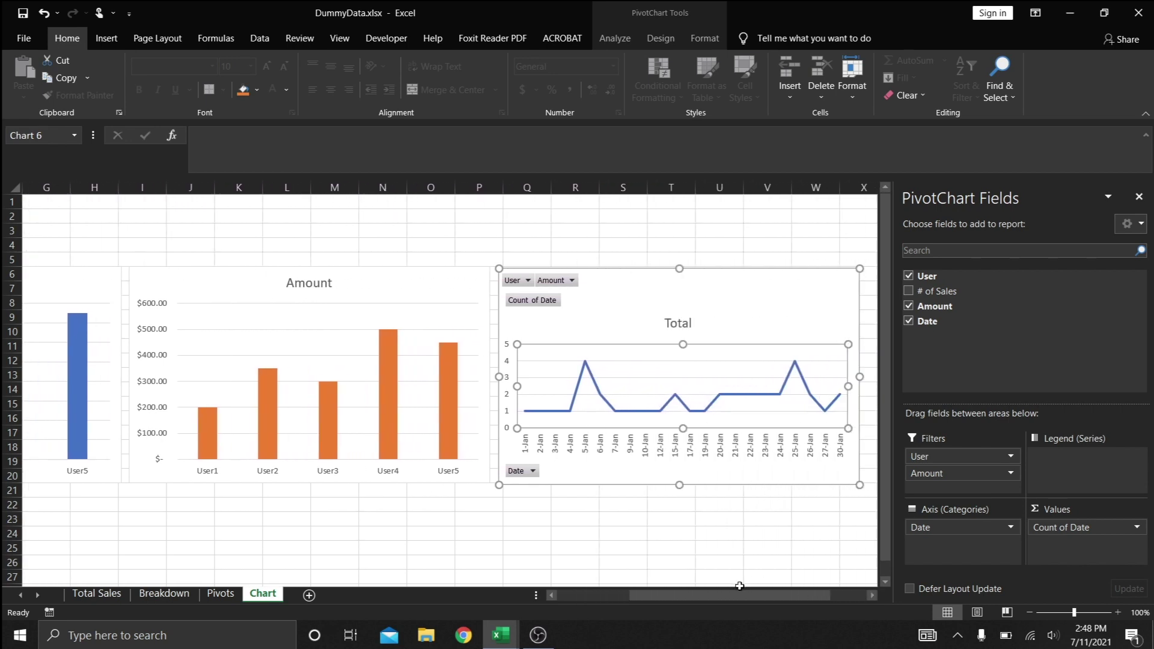
{"action": "left_click_drag", "start_coordinate": [733, 598], "coordinate": [622, 604]}
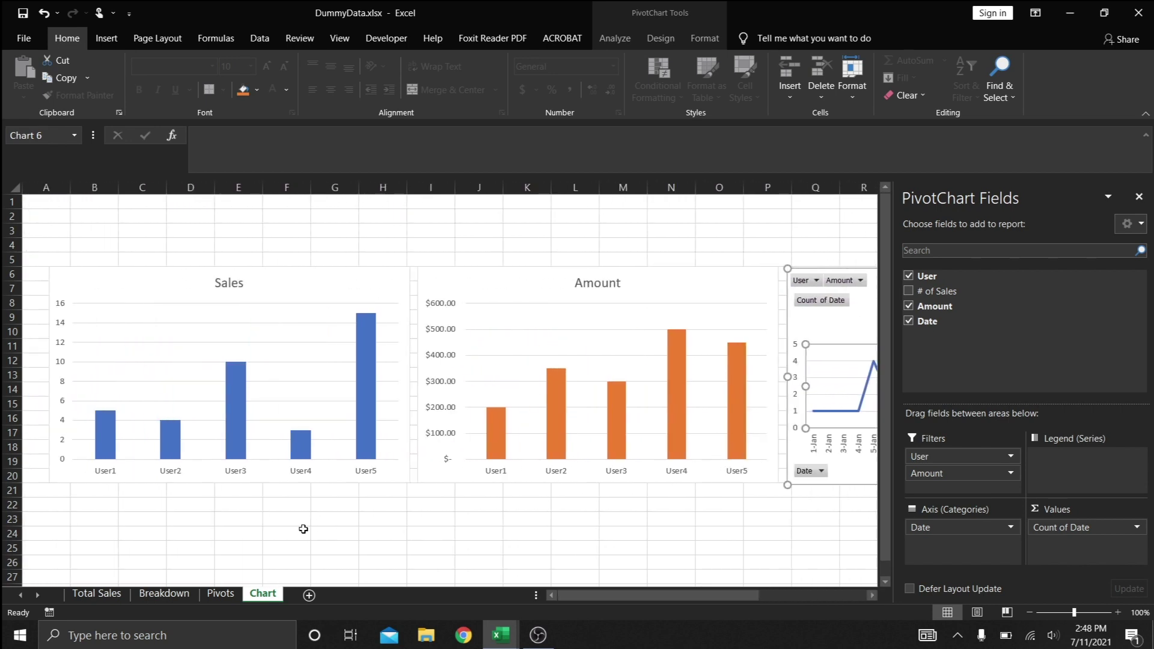
{"action": "left_click", "coordinate": [102, 491]}
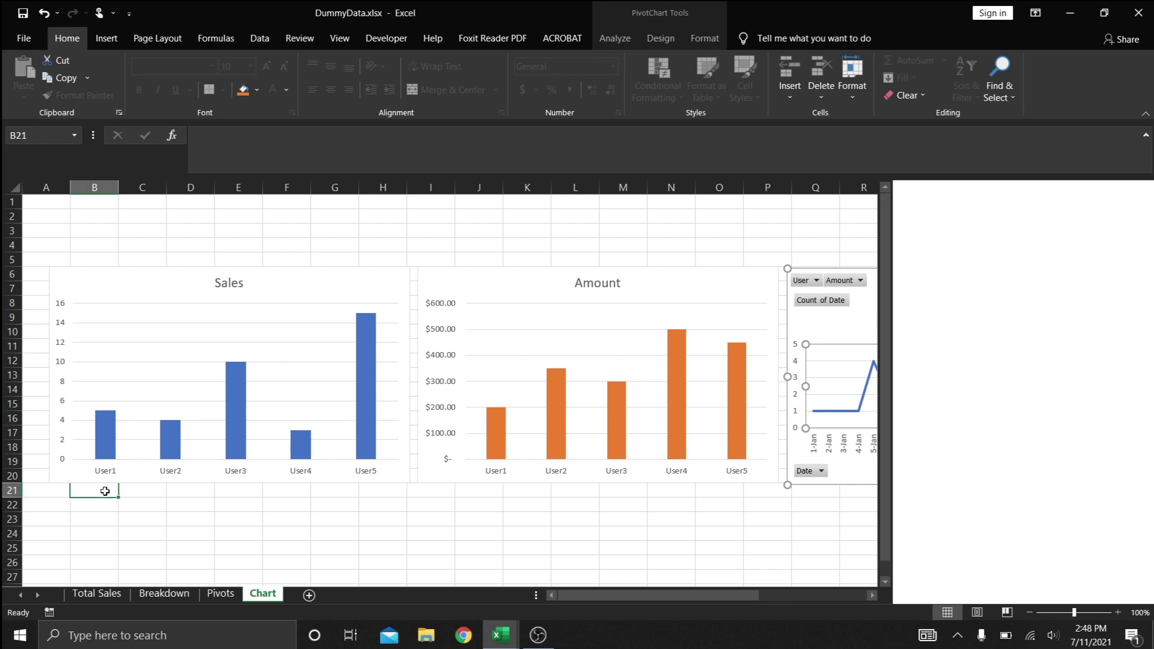
{"action": "left_click", "coordinate": [74, 508]}
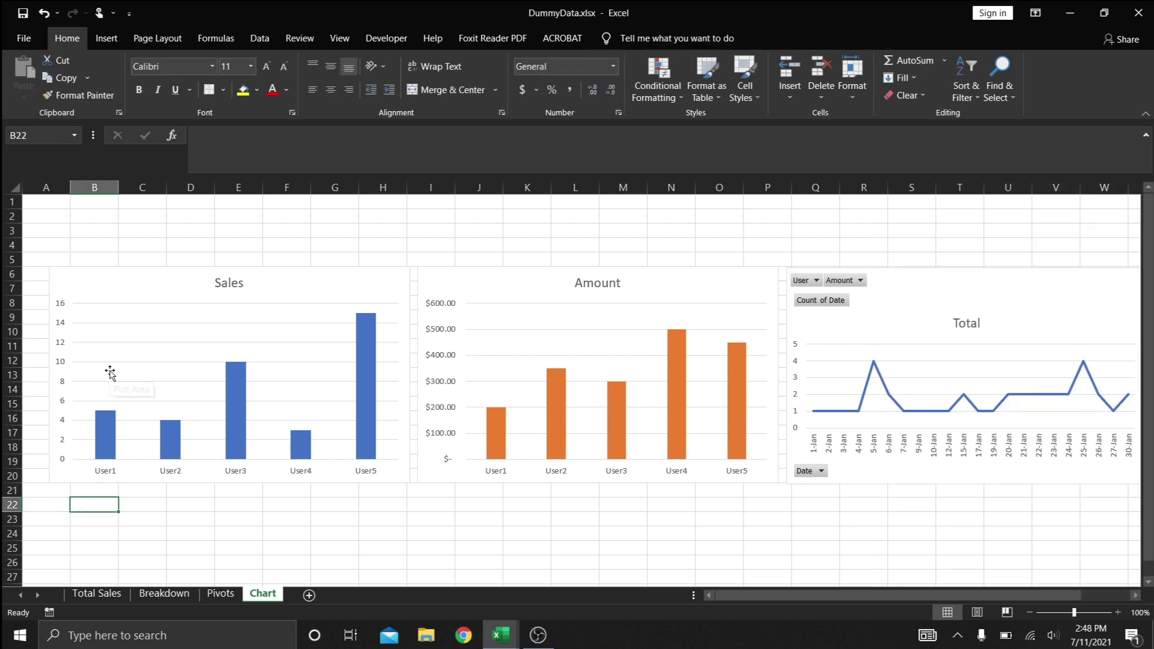
Step: Insert an empty Clustered Column chart onto the Chart sheet
{"action": "left_click", "coordinate": [98, 40]}
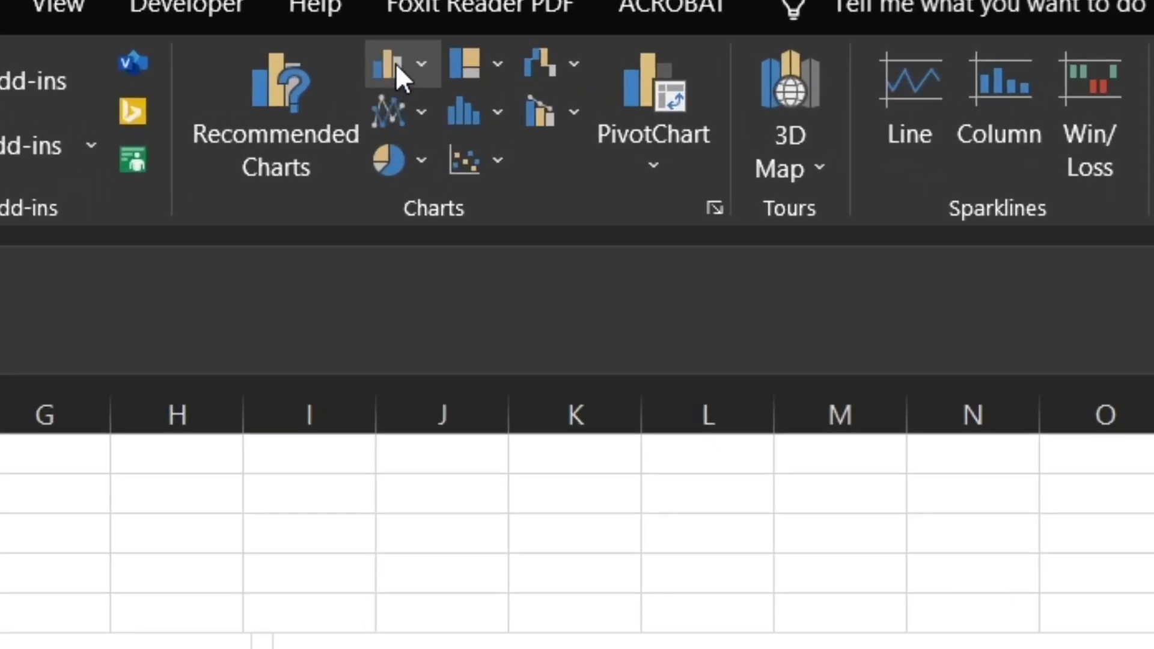
{"action": "left_click", "coordinate": [396, 63]}
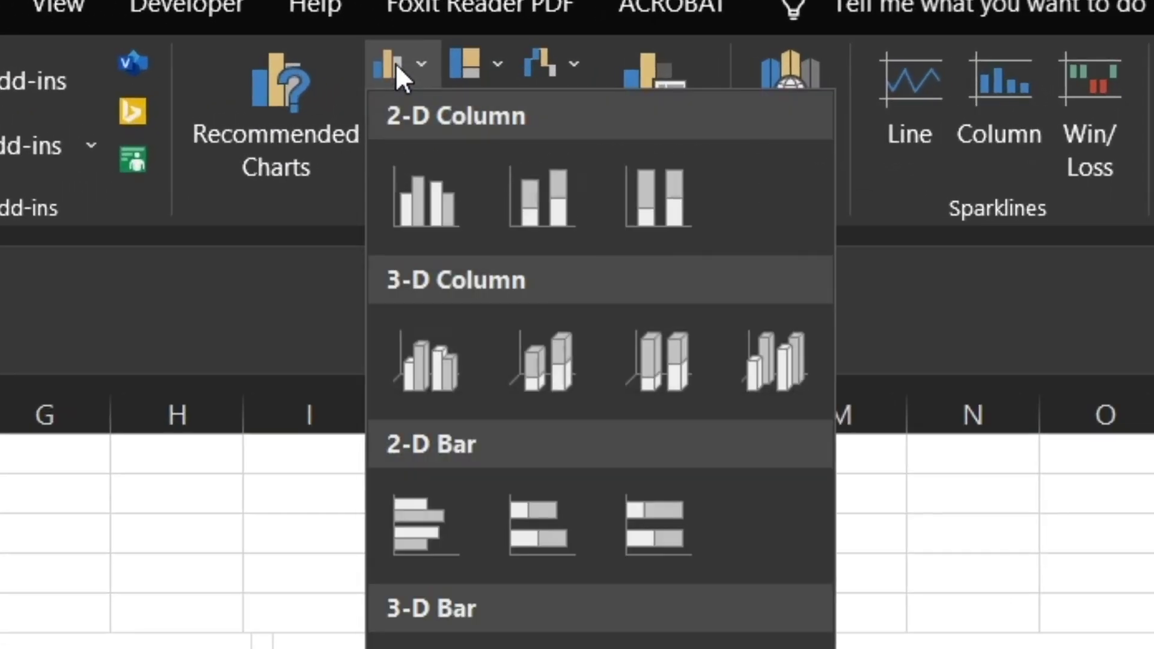
{"action": "left_click", "coordinate": [431, 207]}
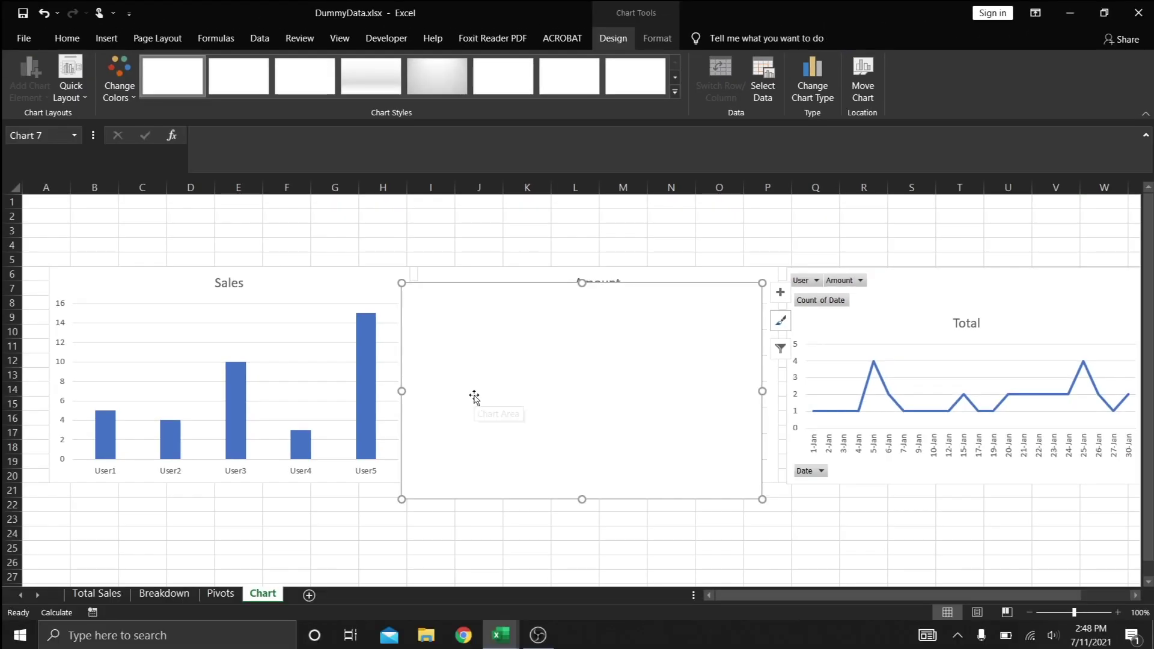
Step: Set the new chart's data to 'Total Sales'!A1:D6, keeping only the Sales series
{"action": "right_click", "coordinate": [474, 397]}
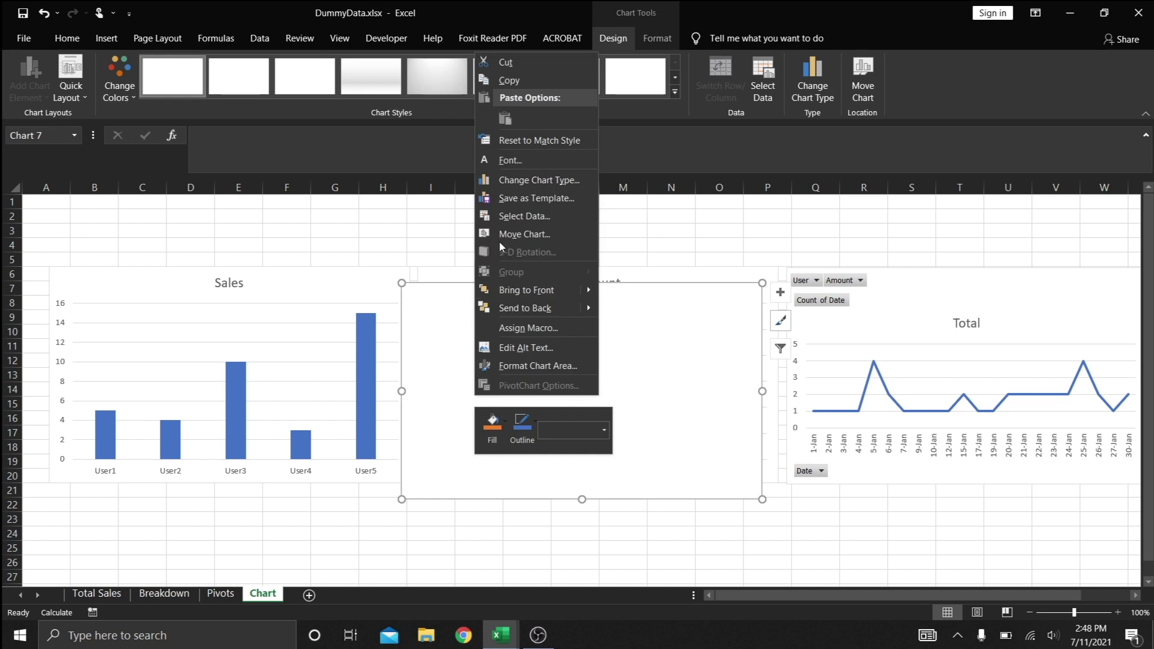
{"action": "left_click", "coordinate": [512, 221]}
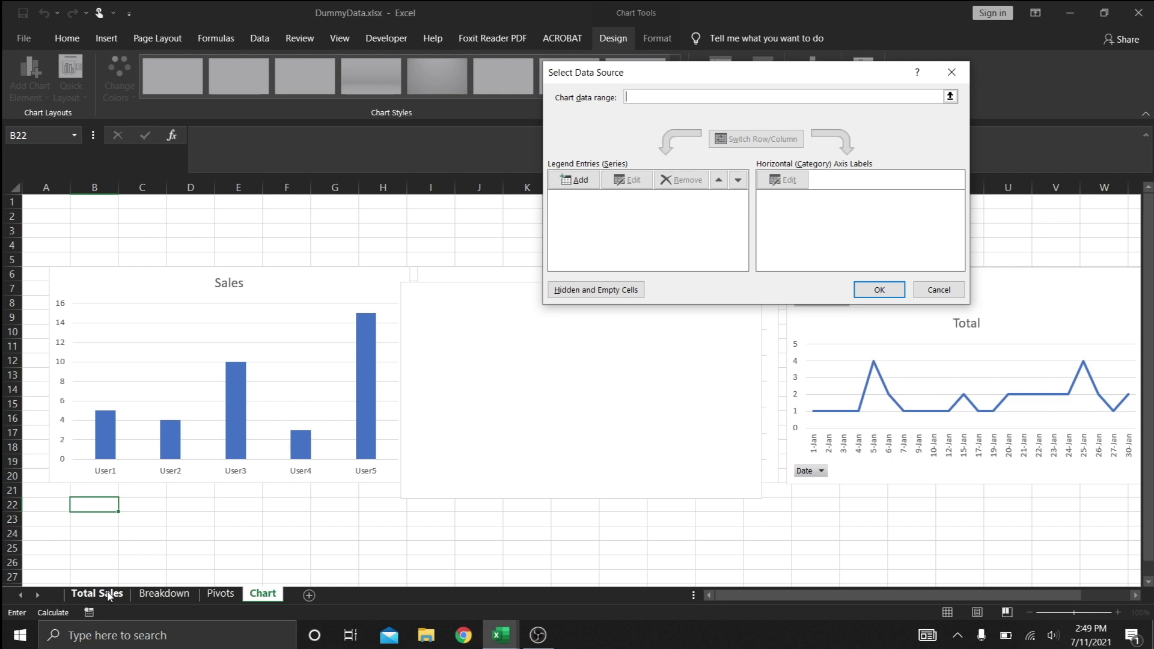
{"action": "left_click", "coordinate": [109, 595]}
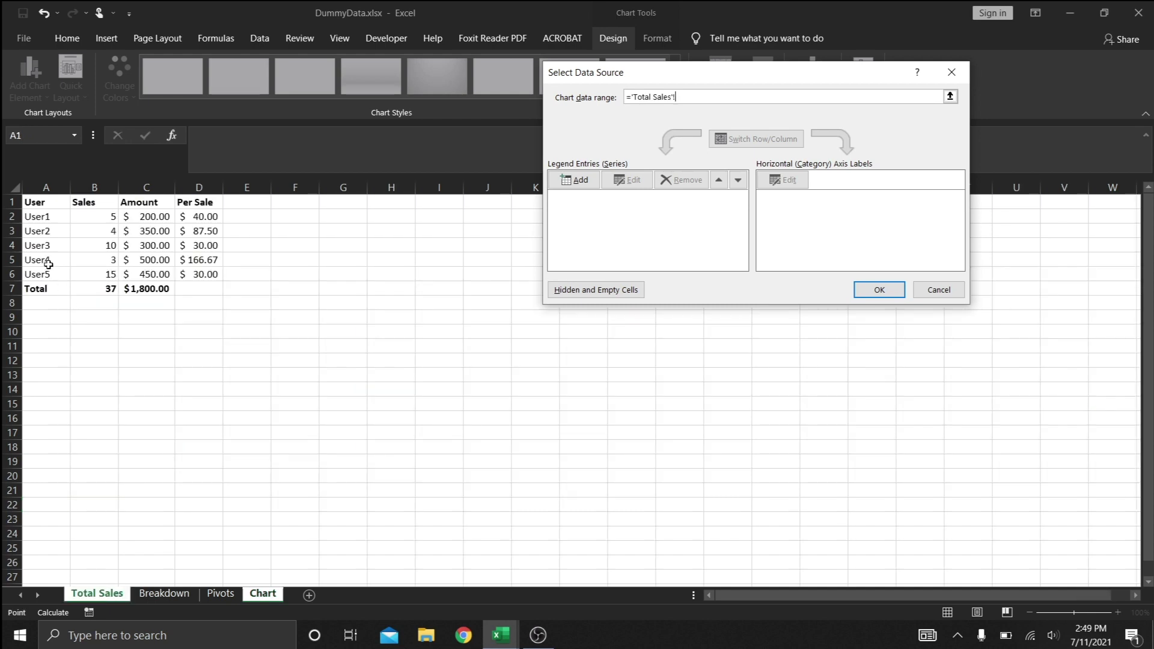
{"action": "left_click", "coordinate": [48, 203]}
{"action": "left_click_drag", "start_coordinate": [49, 204], "coordinate": [194, 274]}
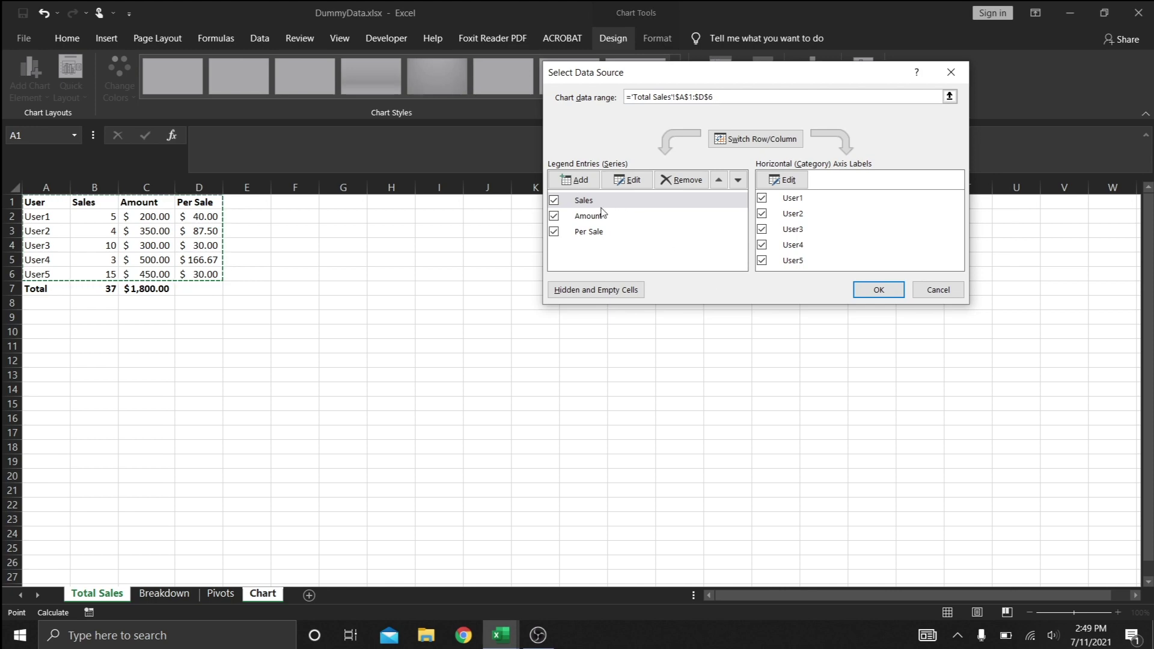
{"action": "left_click", "coordinate": [555, 216]}
{"action": "left_click", "coordinate": [554, 232]}
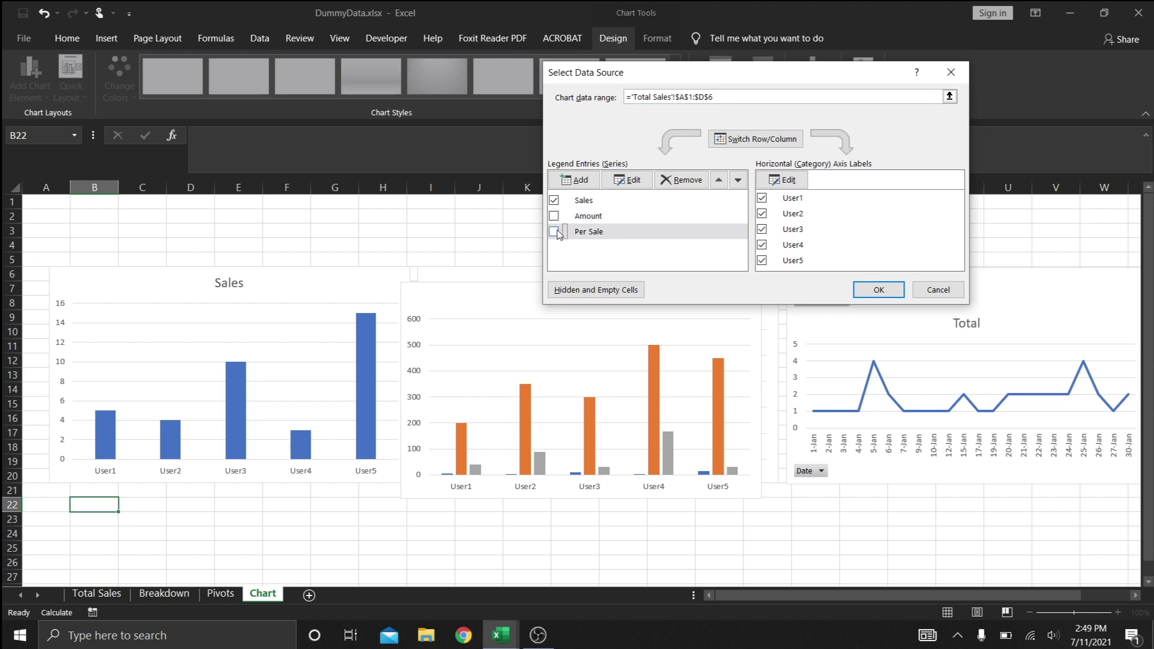
Step: Confirm the chart data, then move the new Sales chart over the original Sales chart
{"action": "left_click", "coordinate": [866, 290]}
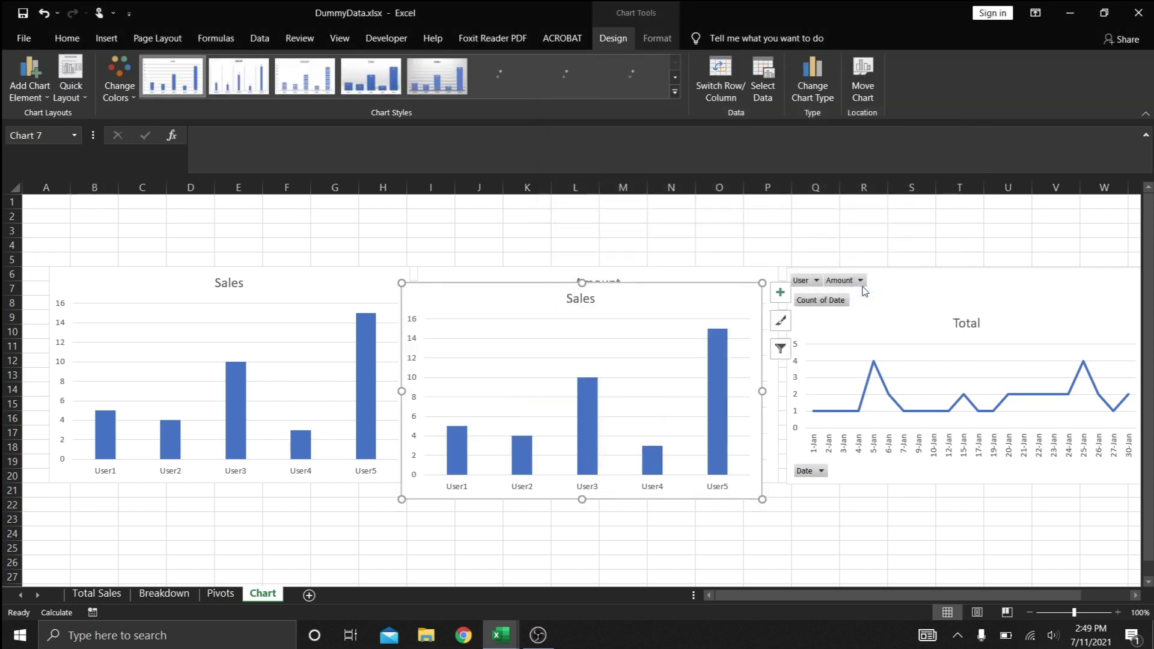
{"action": "left_click", "coordinate": [525, 343]}
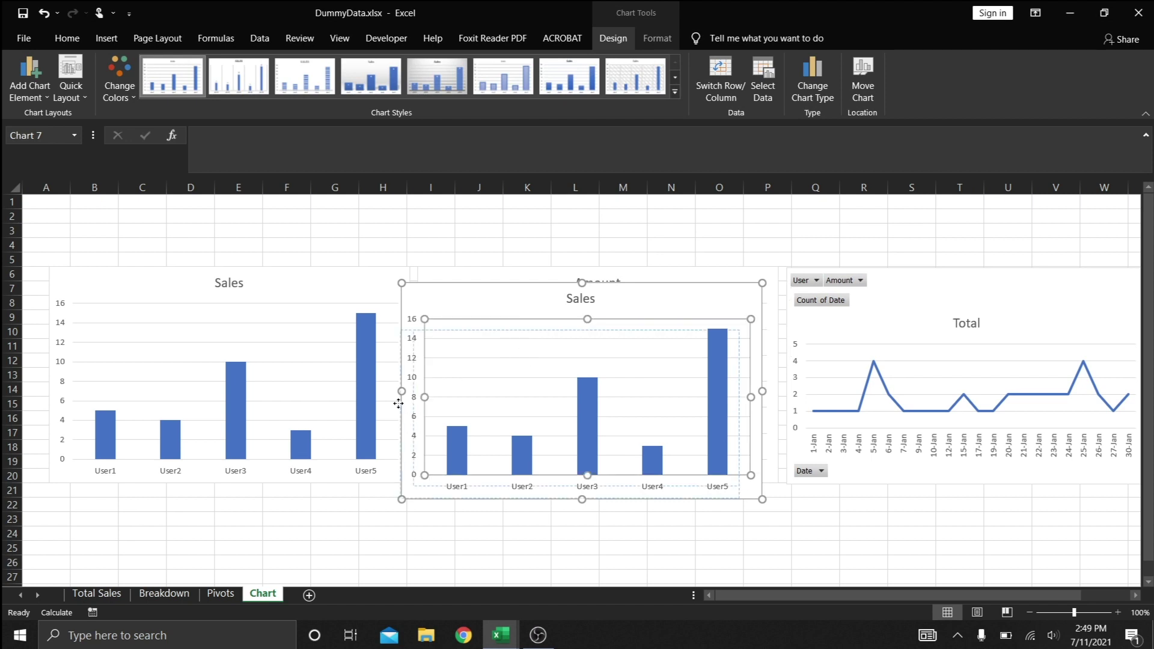
{"action": "left_click_drag", "start_coordinate": [399, 403], "coordinate": [526, 342]}
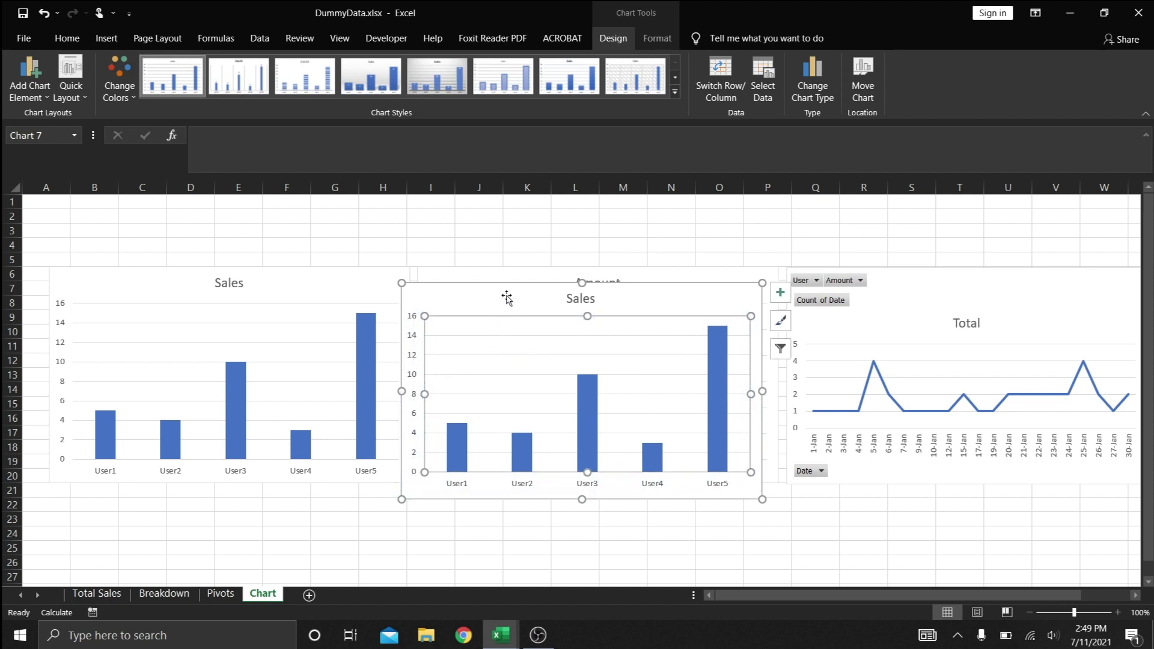
{"action": "left_click_drag", "start_coordinate": [507, 299], "coordinate": [158, 233]}
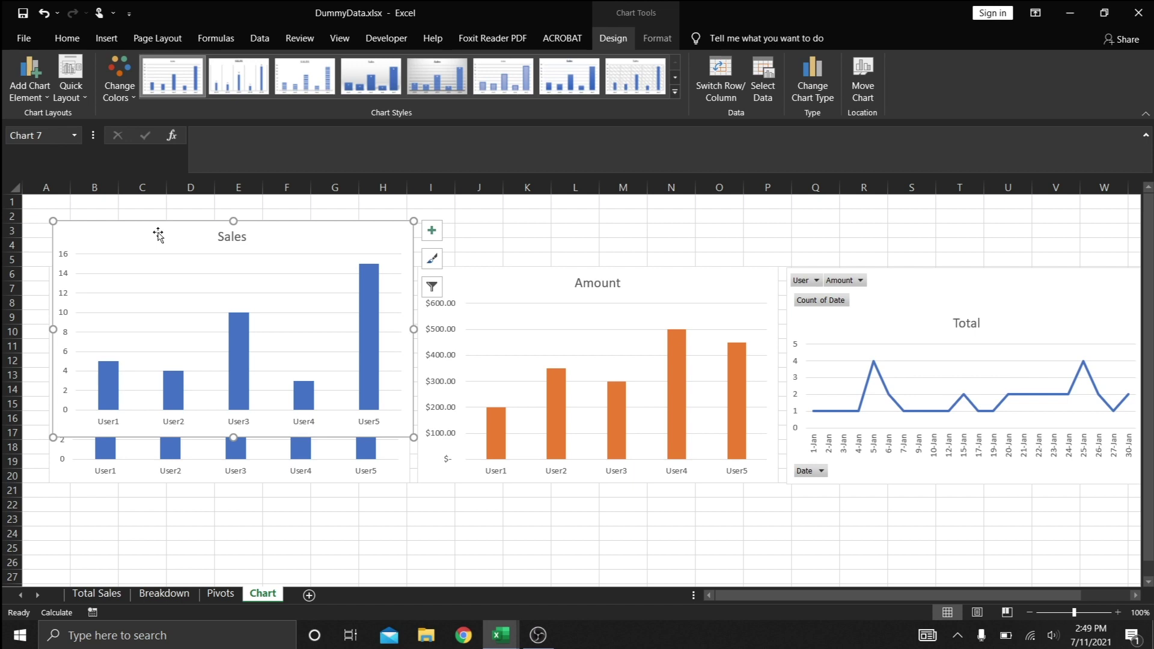
Step: Remove the duplicate Sales chart and select the Amount chart
{"action": "key", "text": "ctrl+z"}
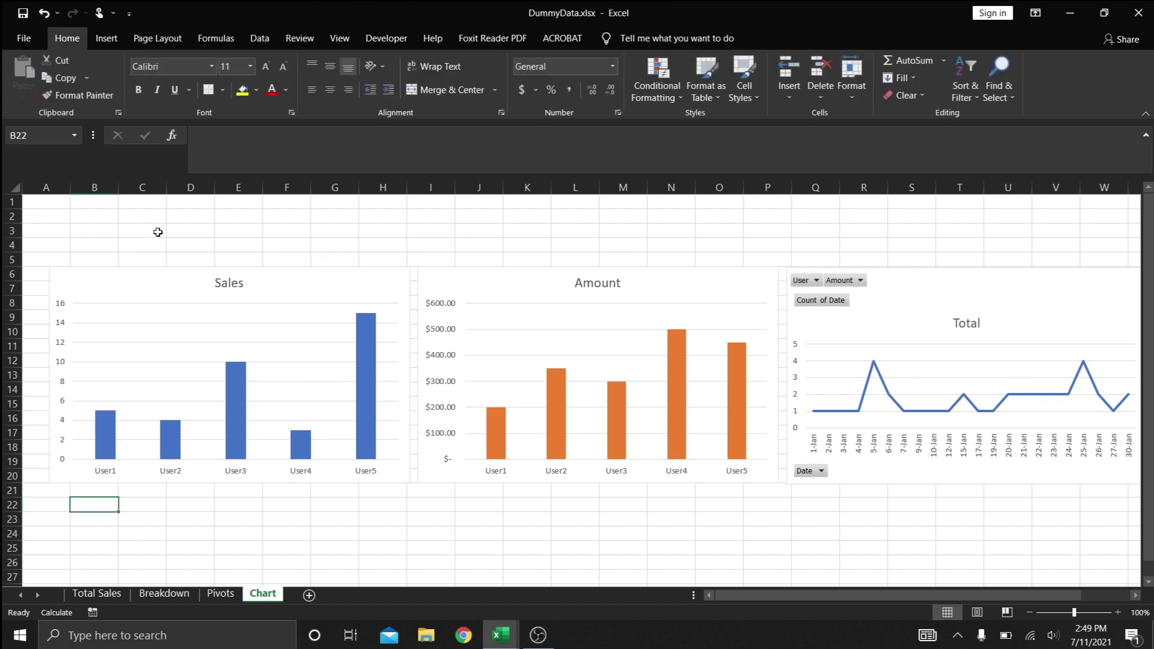
{"action": "left_click", "coordinate": [635, 377]}
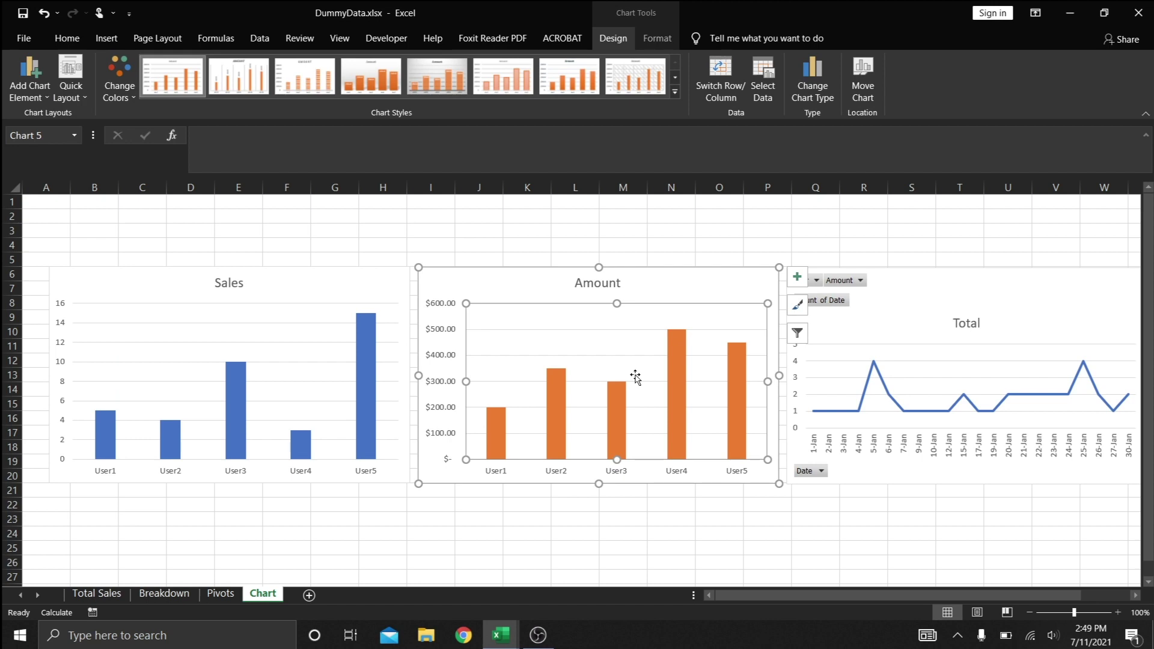
{"action": "left_click", "coordinate": [1134, 596]}
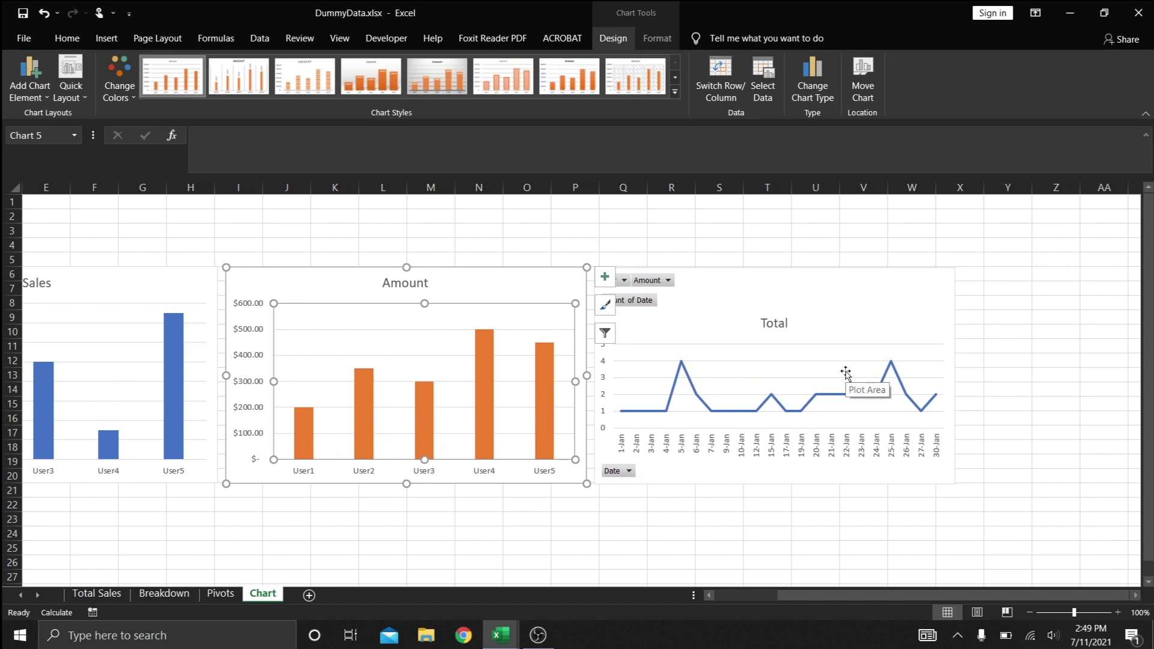
{"action": "left_click", "coordinate": [866, 326]}
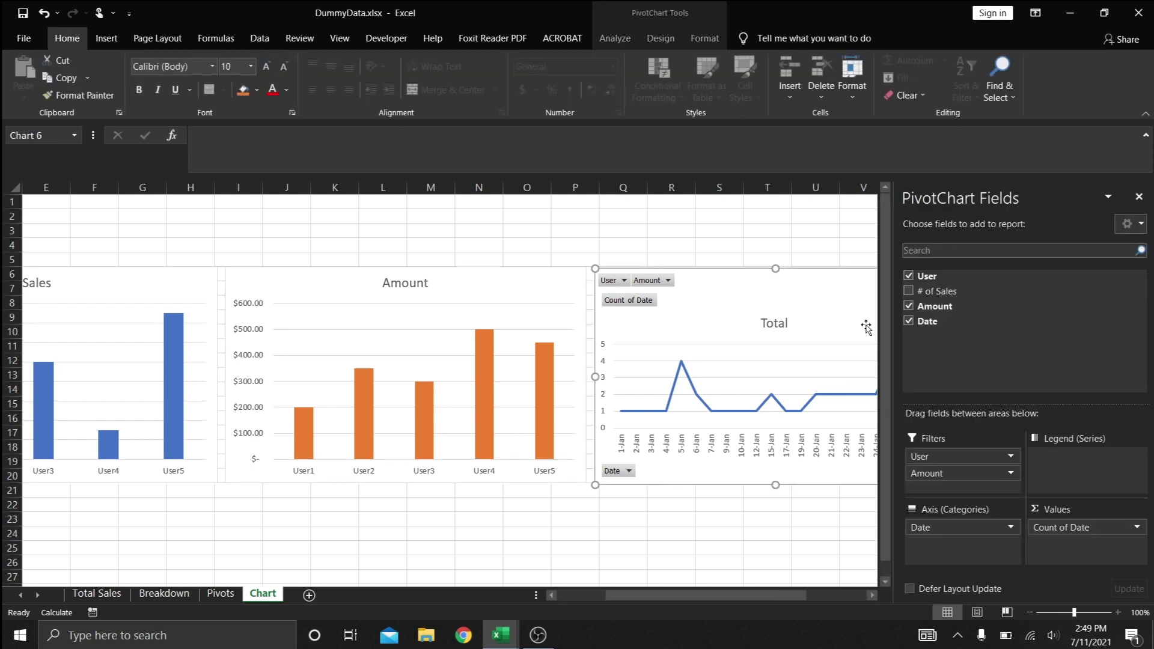
{"action": "left_click", "coordinate": [871, 596]}
{"action": "left_click", "coordinate": [872, 596]}
{"action": "left_click", "coordinate": [872, 596]}
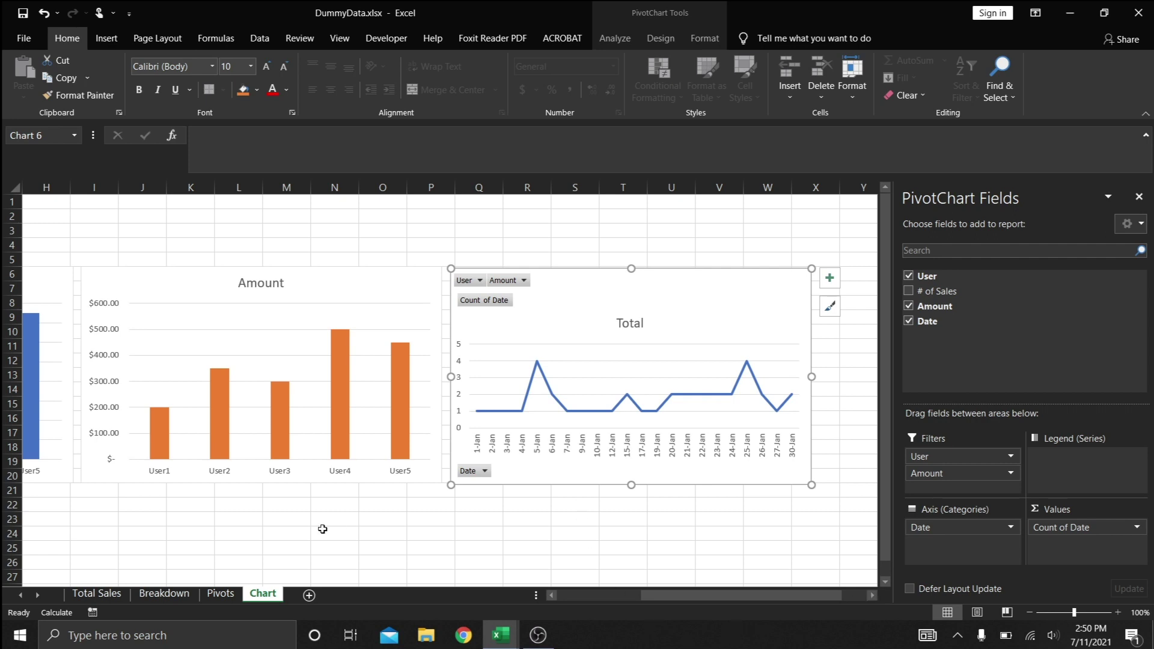
{"action": "left_click", "coordinate": [232, 595]}
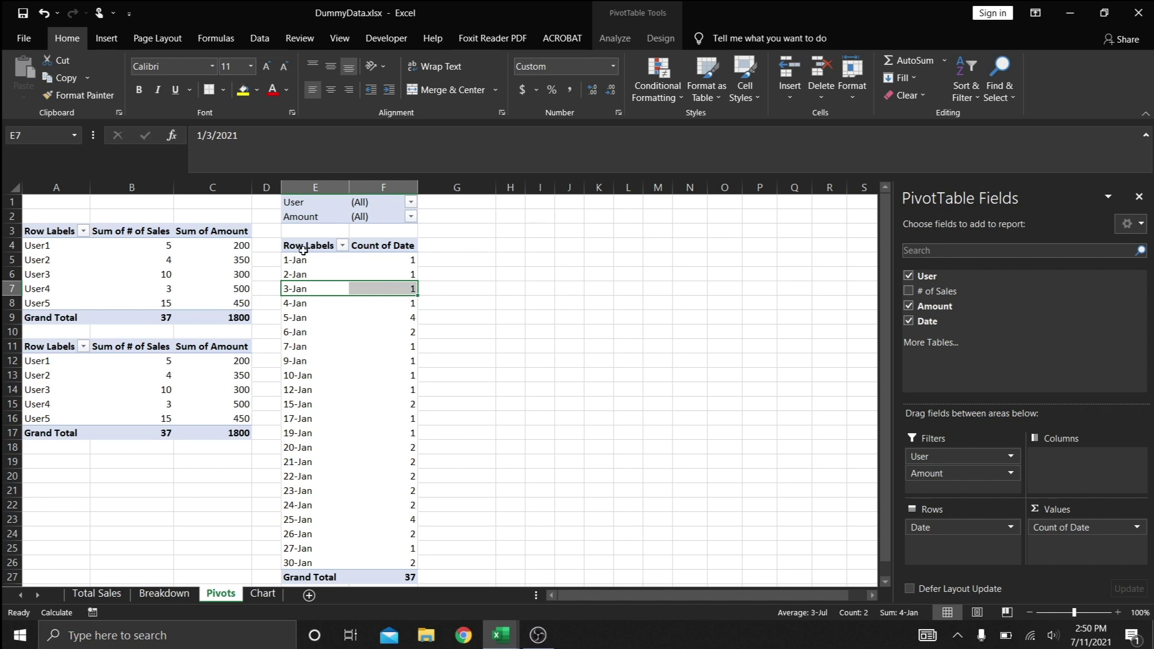
{"action": "left_click_drag", "start_coordinate": [308, 243], "coordinate": [392, 562]}
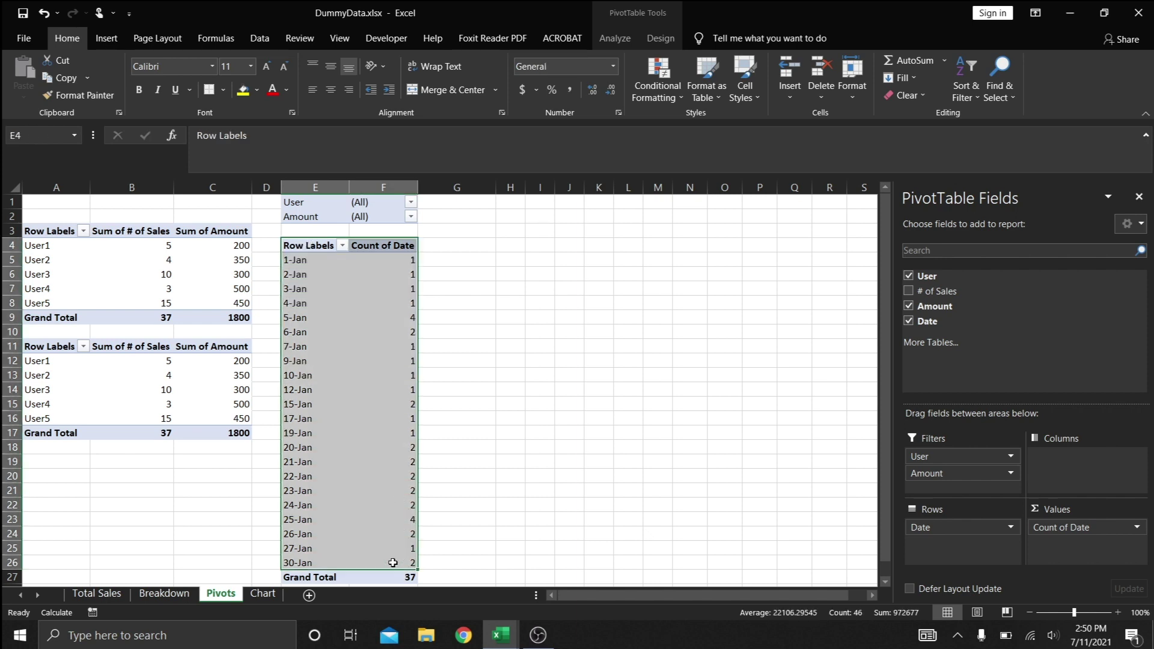
{"action": "left_click", "coordinate": [264, 594]}
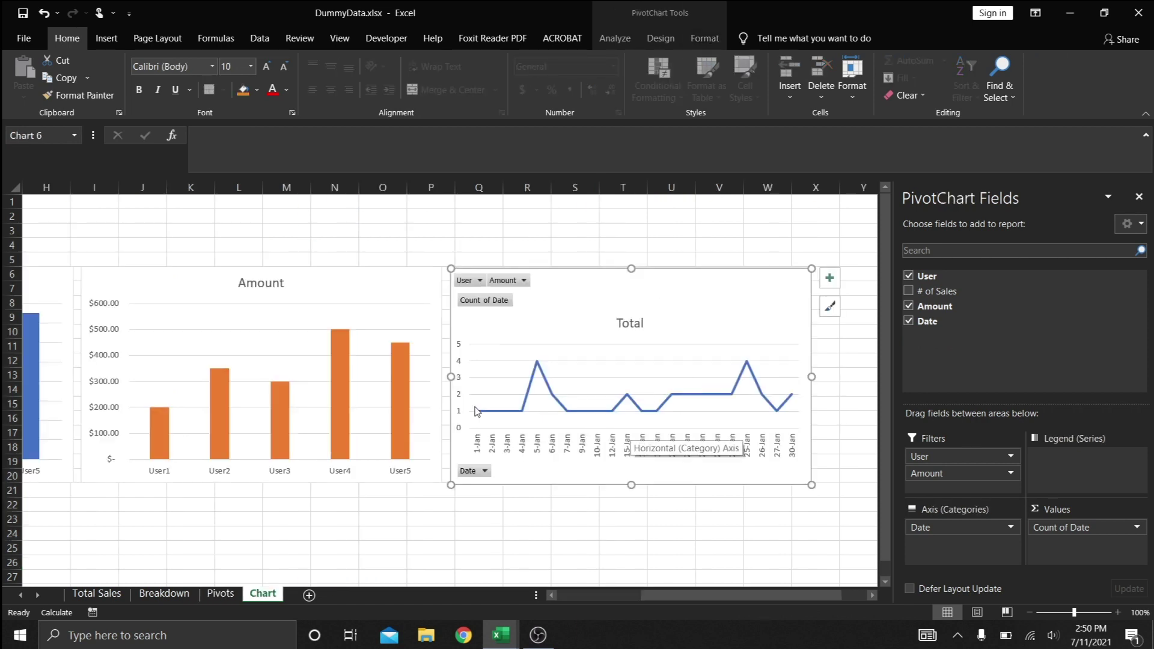
{"action": "right_click", "coordinate": [659, 361]}
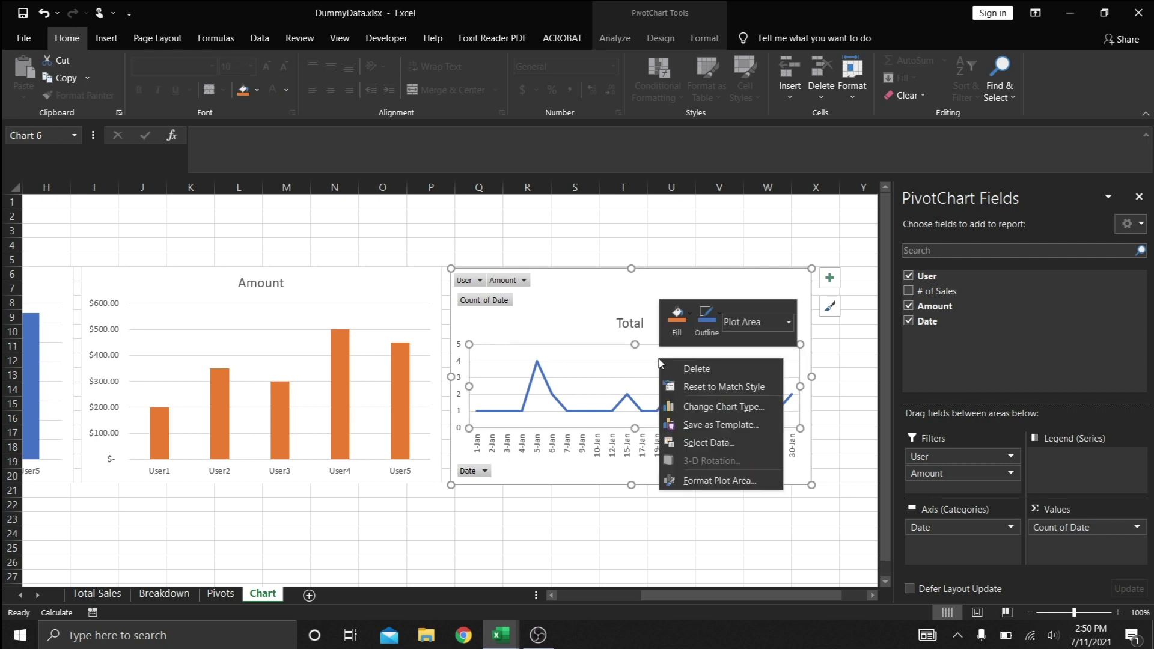
{"action": "left_click", "coordinate": [684, 446]}
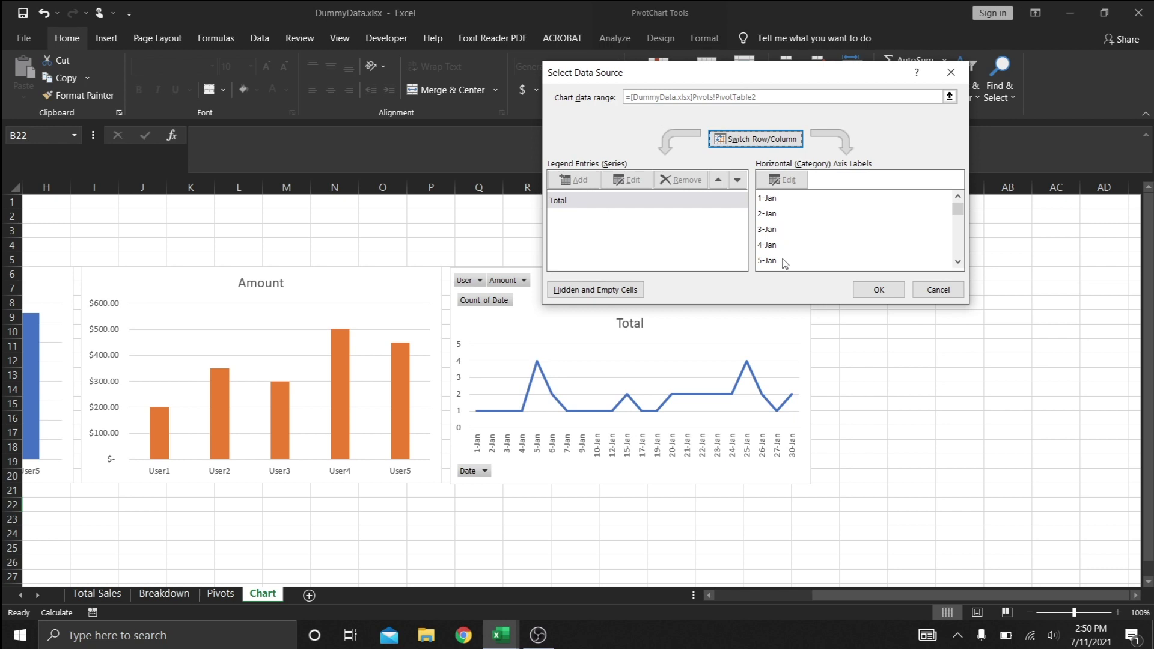
{"action": "left_click", "coordinate": [930, 288]}
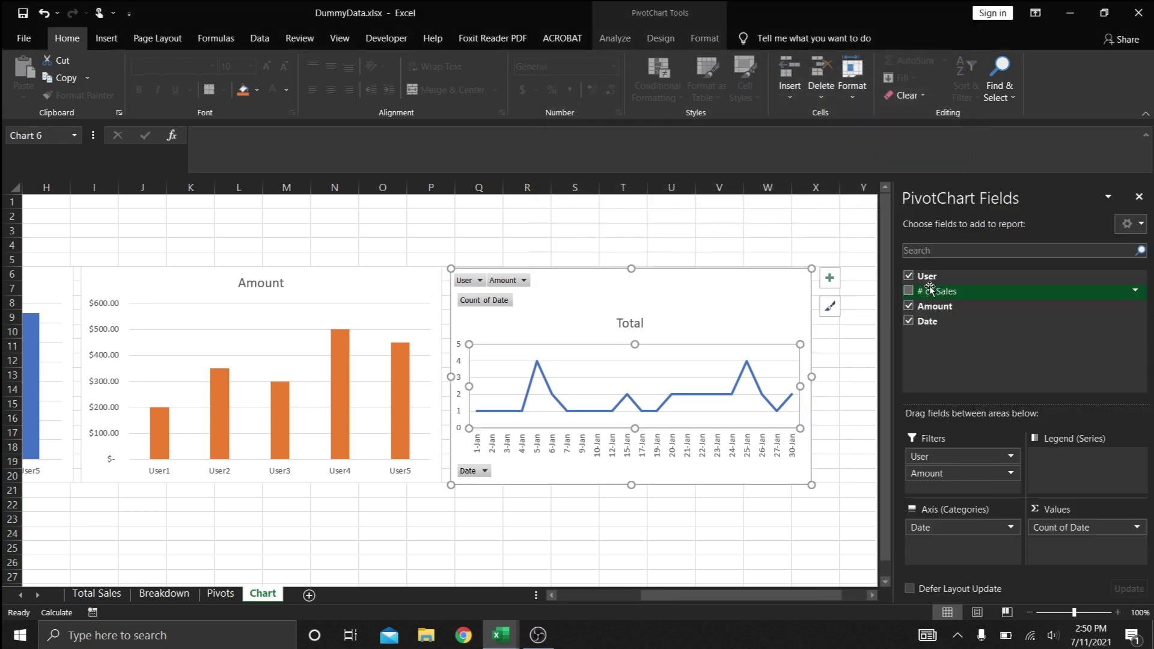
{"action": "left_click", "coordinate": [661, 229]}
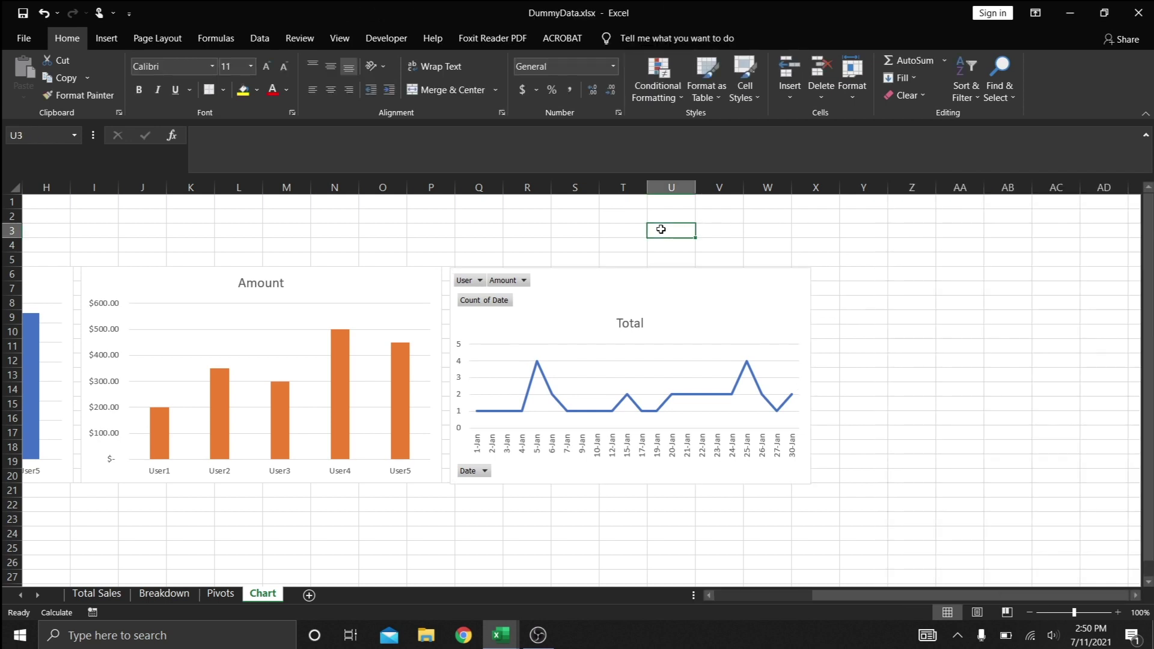
Step: Go to the Breakdown sheet showing the 37-sale, $1,800.00 total
{"action": "left_click", "coordinate": [150, 597]}
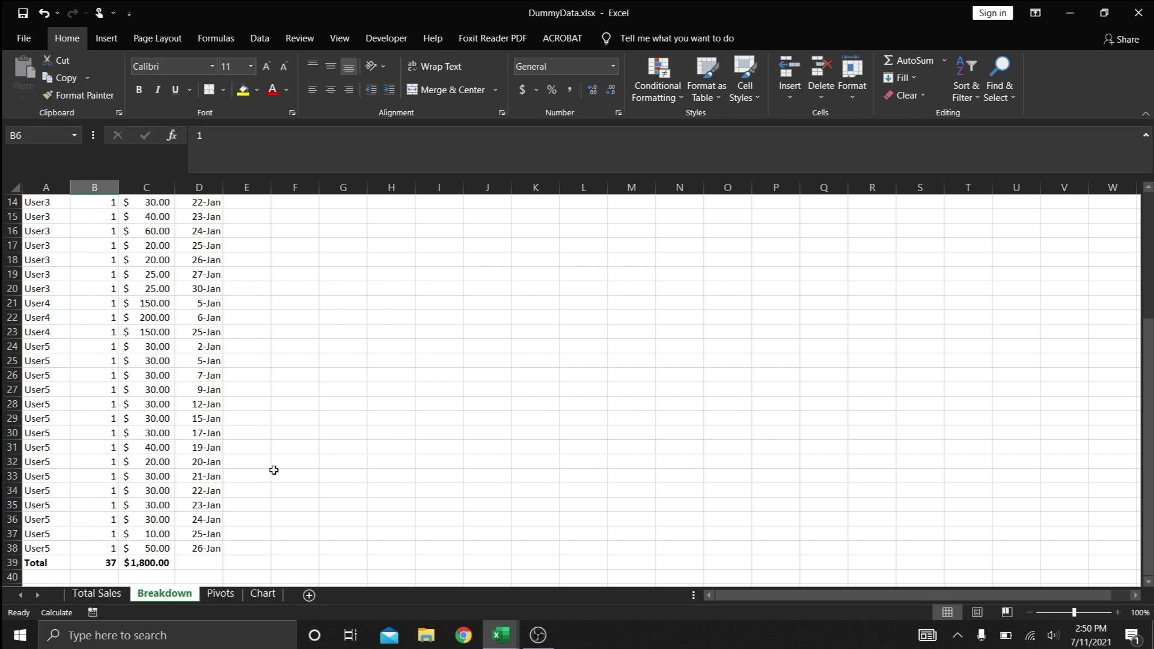